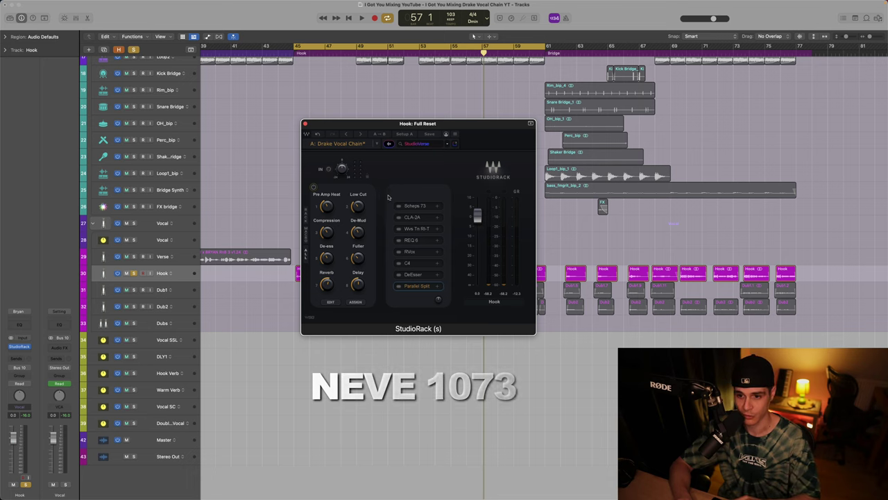
Open the Scheps 73 preamp from the Hook vocal rack and place its window over the rack.
{"action": "left_click", "coordinate": [413, 207]}
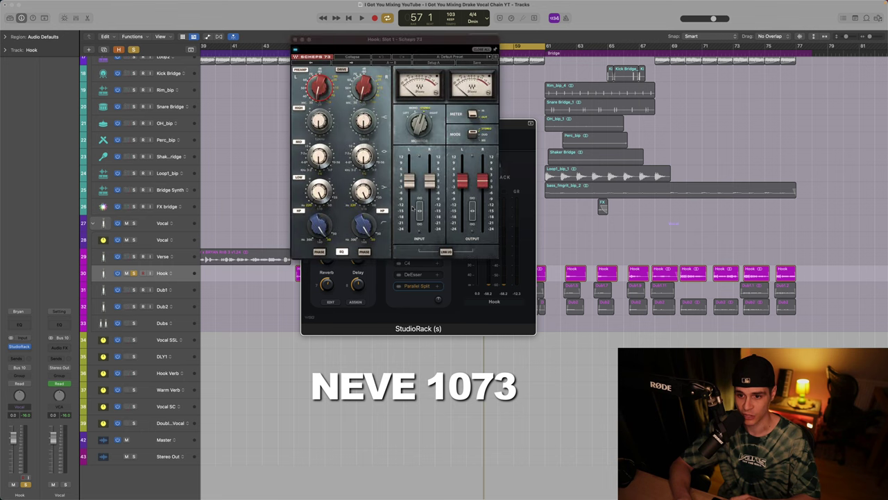
{"action": "left_click_drag", "start_coordinate": [404, 43], "coordinate": [413, 77]}
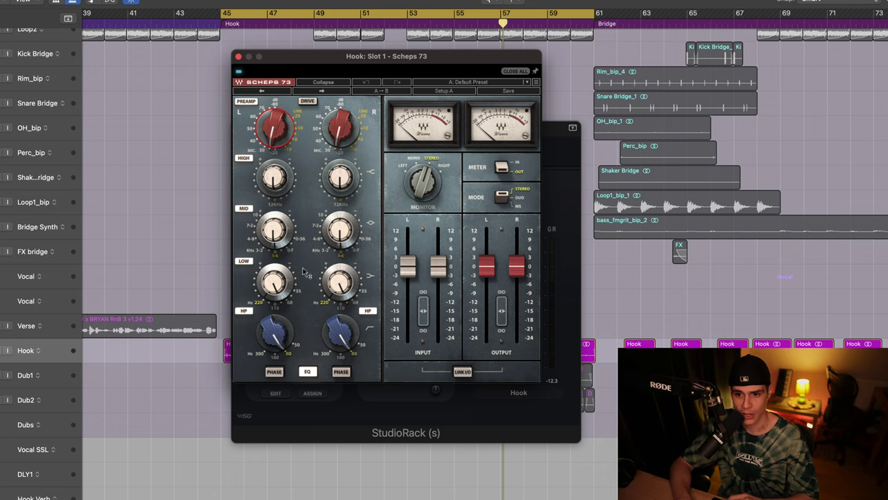
{"action": "mouse_move", "coordinate": [281, 142]}
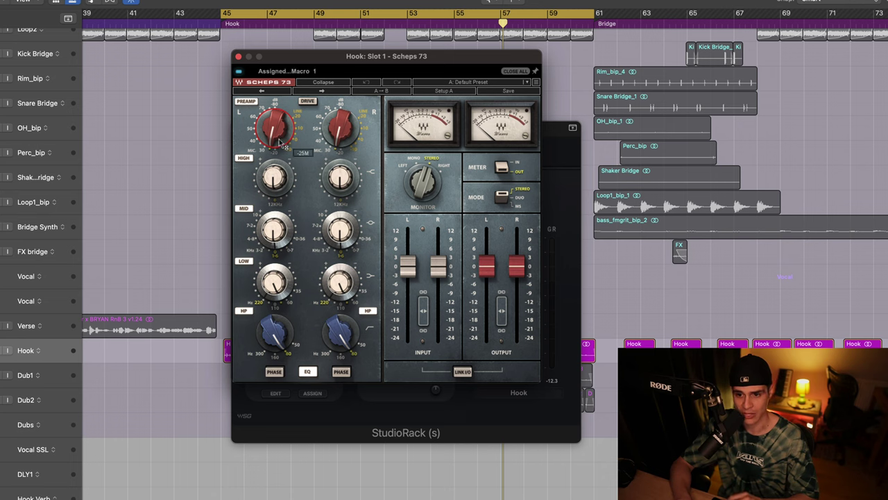
Compare the vocal with Scheps 73 on and off during playback of the hook, leave it enabled, and close it.
{"action": "left_click", "coordinate": [239, 72]}
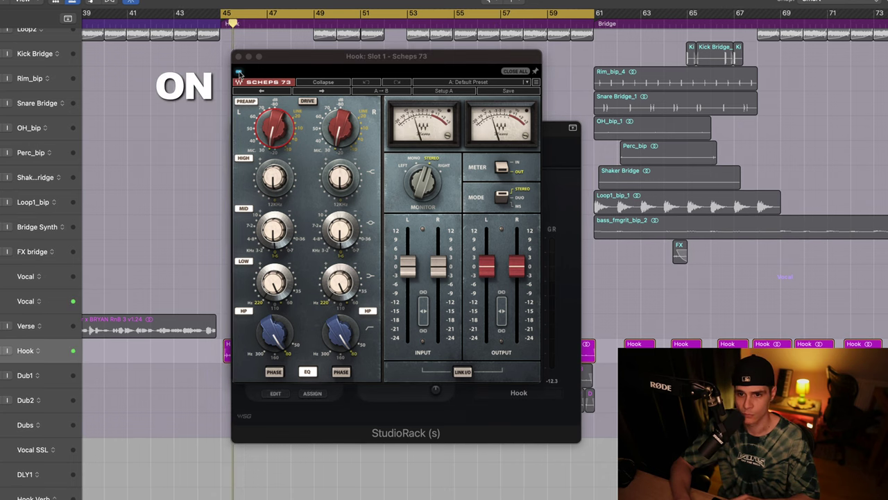
{"action": "left_click", "coordinate": [238, 72]}
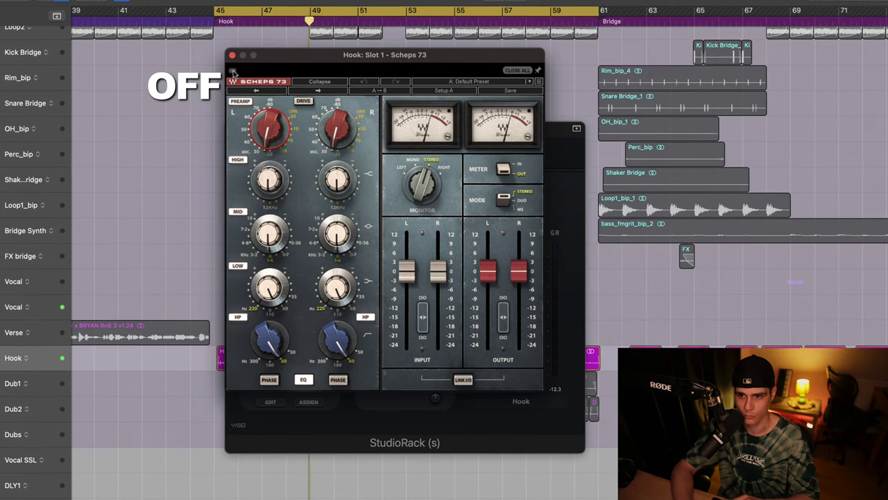
{"action": "left_click", "coordinate": [232, 71]}
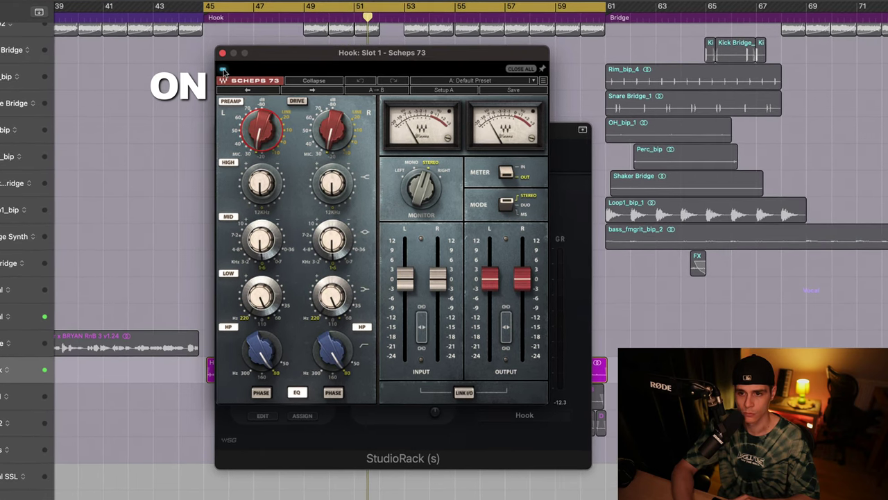
{"action": "left_click", "coordinate": [222, 70]}
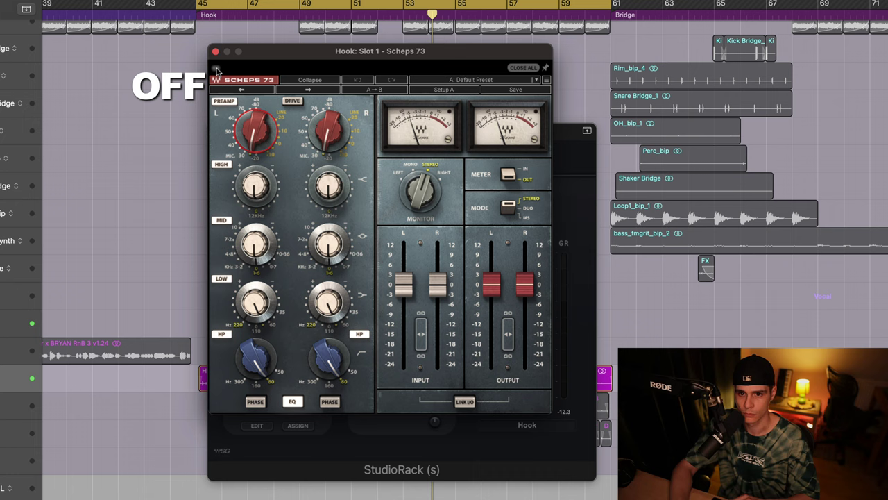
{"action": "left_click", "coordinate": [217, 70]}
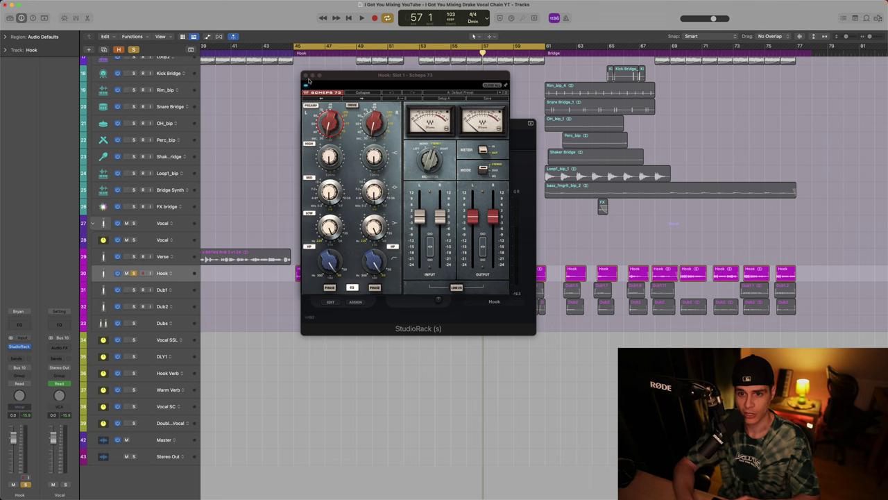
{"action": "left_click", "coordinate": [306, 75]}
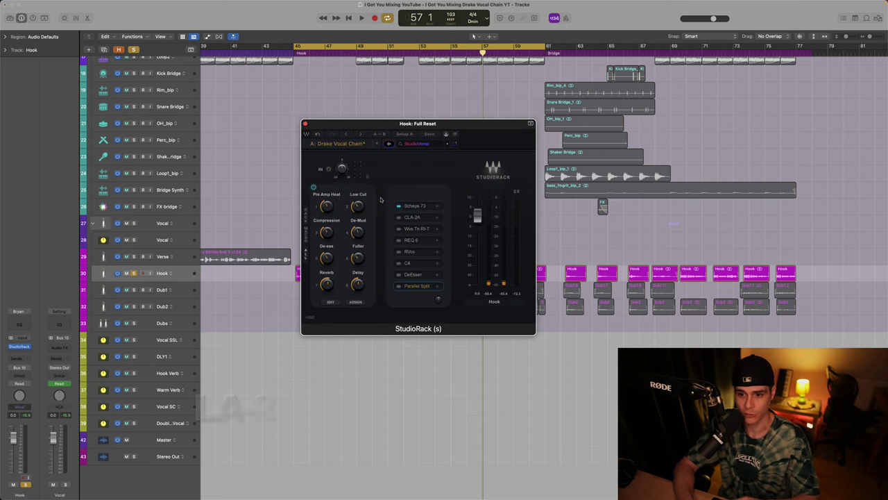
Open the CLA-2A compressor from the rack, compare it off and on during playback, leave it enabled, and close it.
{"action": "left_click", "coordinate": [412, 216]}
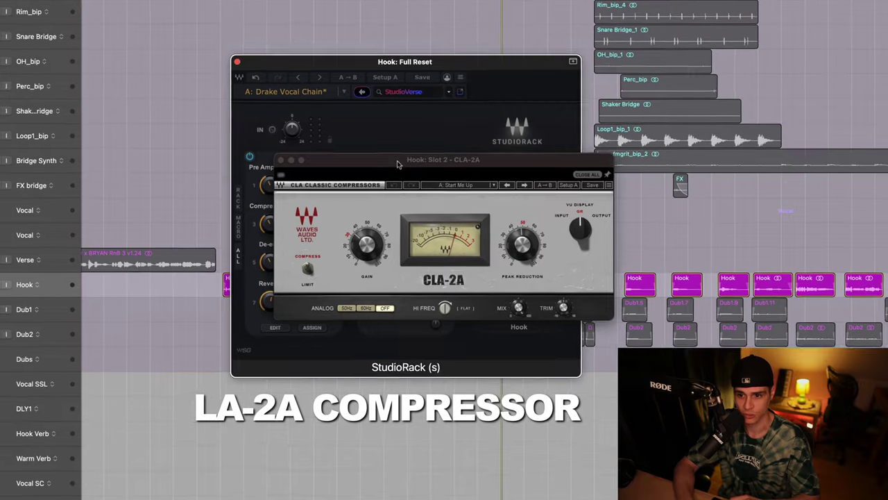
{"action": "left_click_drag", "start_coordinate": [398, 163], "coordinate": [362, 94]}
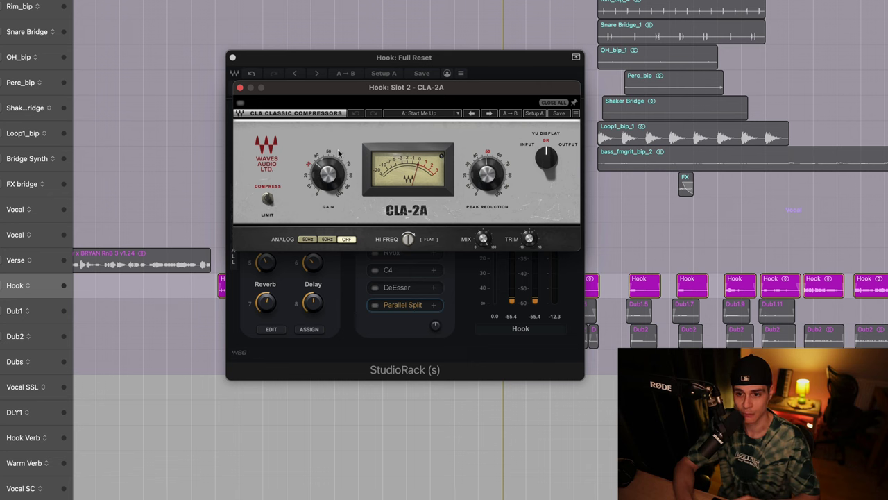
{"action": "key", "text": "space"}
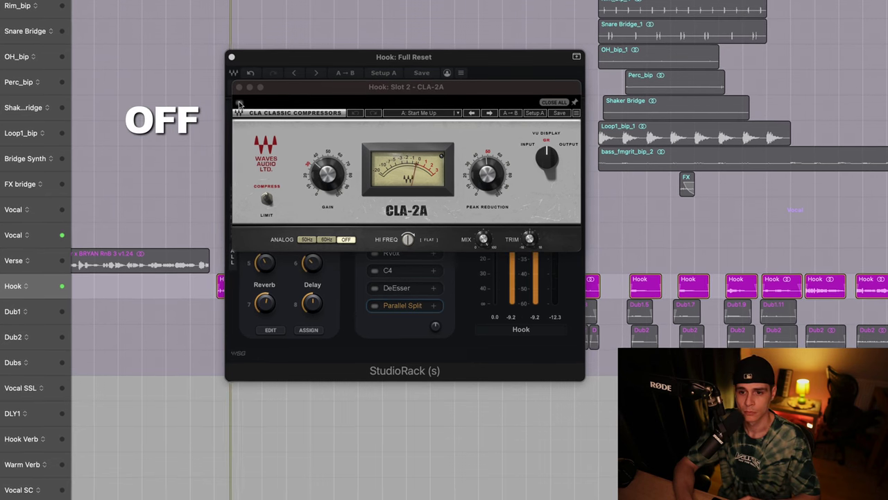
{"action": "left_click", "coordinate": [239, 103]}
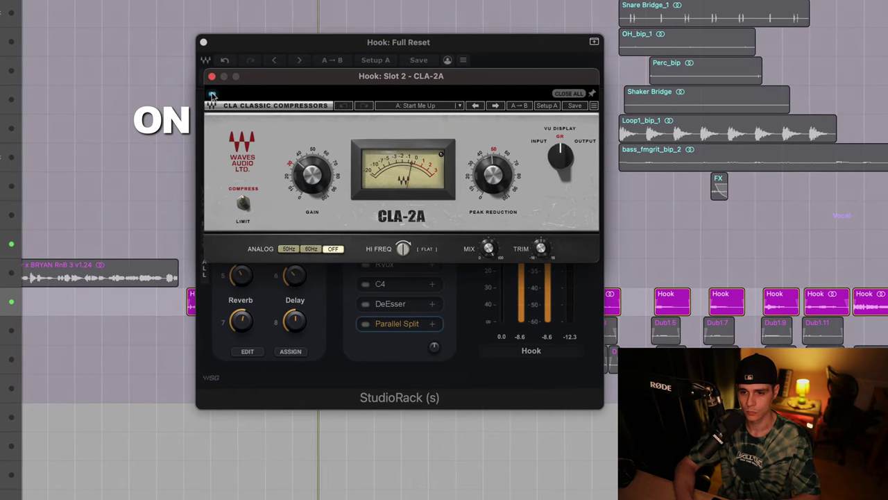
{"action": "left_click", "coordinate": [211, 94]}
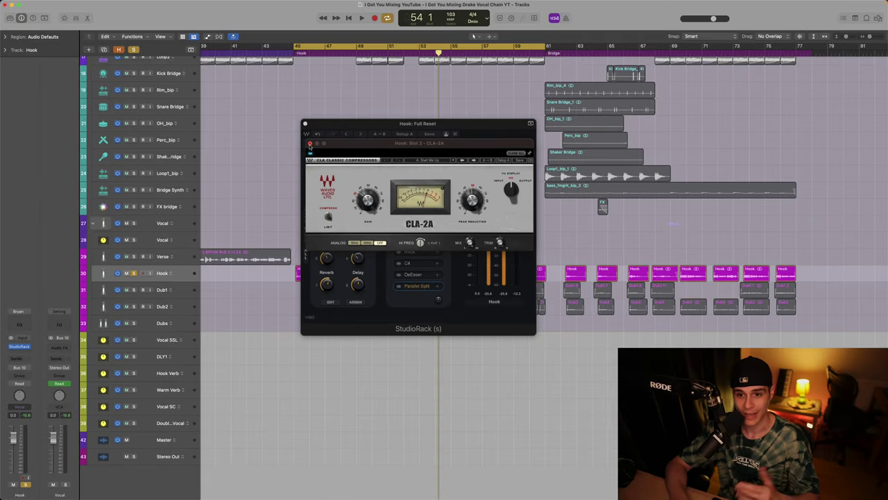
{"action": "left_click", "coordinate": [310, 144]}
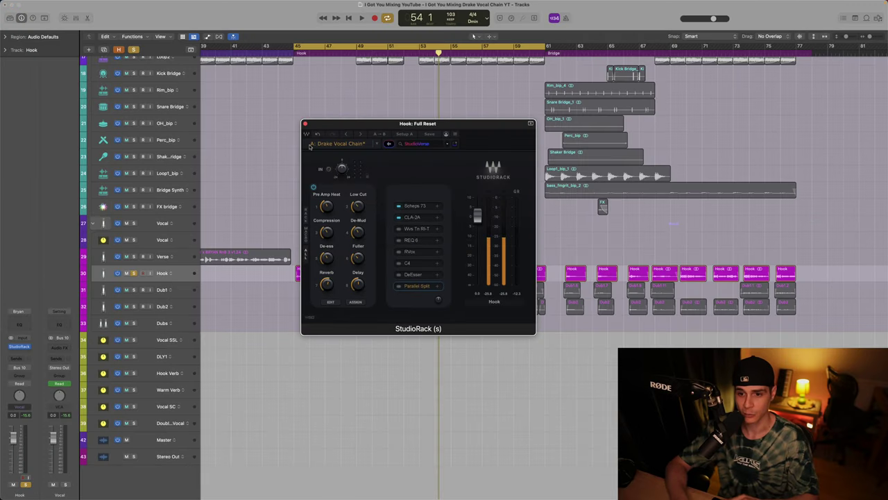
Open Waves Tune Real-Time from the rack and compare the hook vocal with pitch correction off and on, leaving it enabled.
{"action": "left_click", "coordinate": [414, 231]}
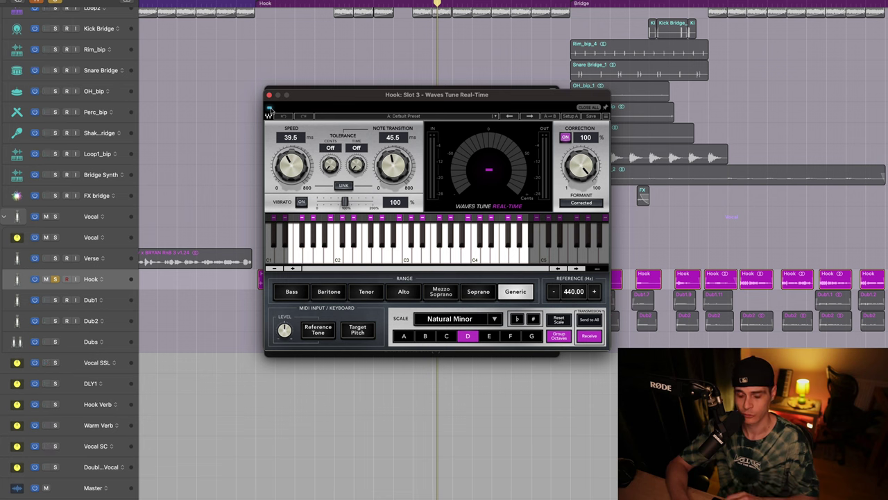
{"action": "left_click", "coordinate": [269, 110]}
{"action": "key", "text": "space"}
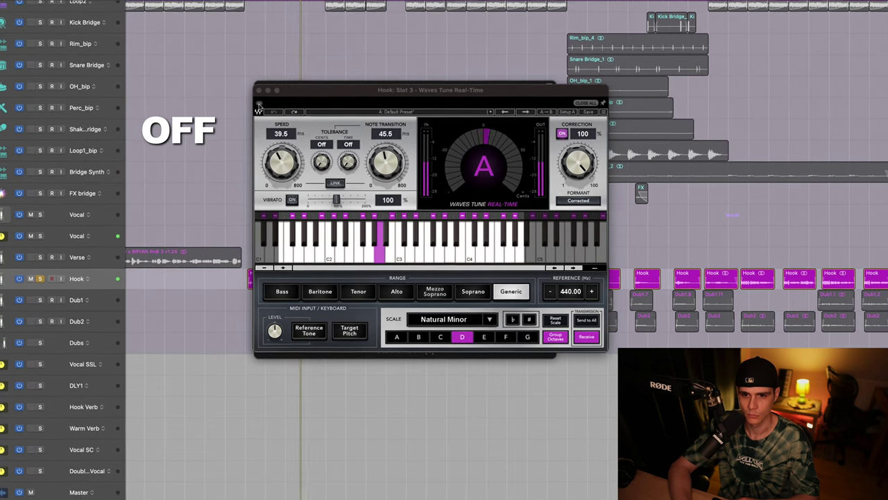
{"action": "left_click", "coordinate": [261, 109]}
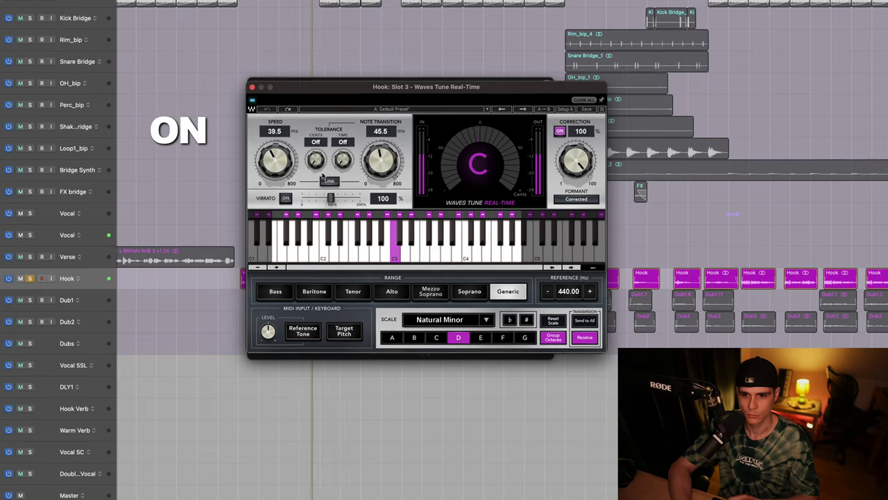
Link Waves Tune's Speed and Note Transition, lower them to 36.8 ms and 41.8 ms, and close the plugin.
{"action": "left_click", "coordinate": [333, 182]}
{"action": "left_click_drag", "start_coordinate": [270, 158], "coordinate": [250, 196]}
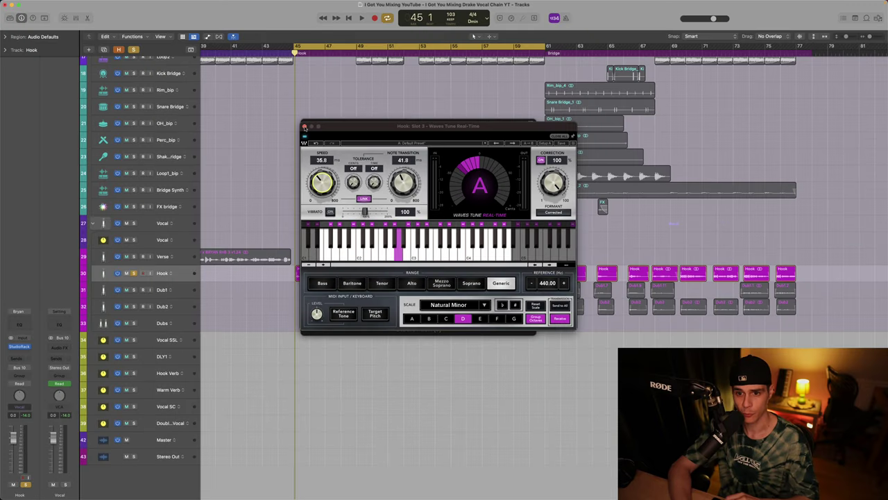
{"action": "left_click", "coordinate": [209, 68]}
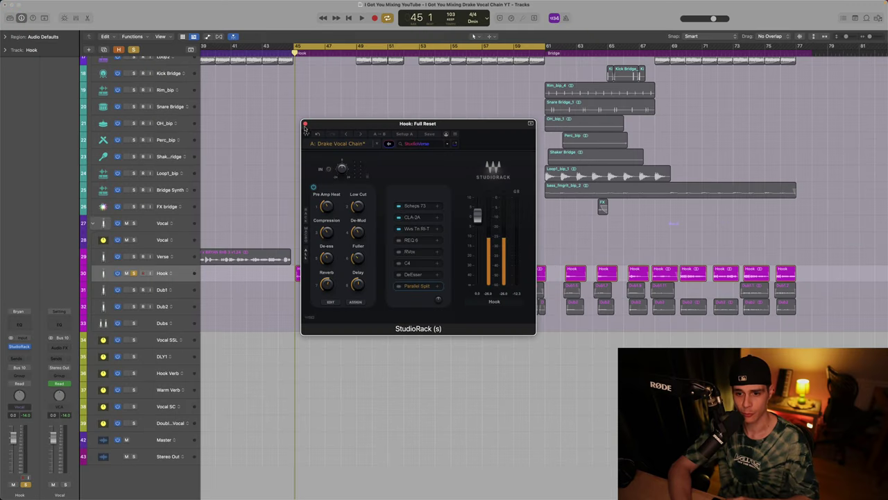
Open the REQ 6 equalizer from the rack and compare it off and on during playback, leaving it enabled.
{"action": "left_click", "coordinate": [410, 240]}
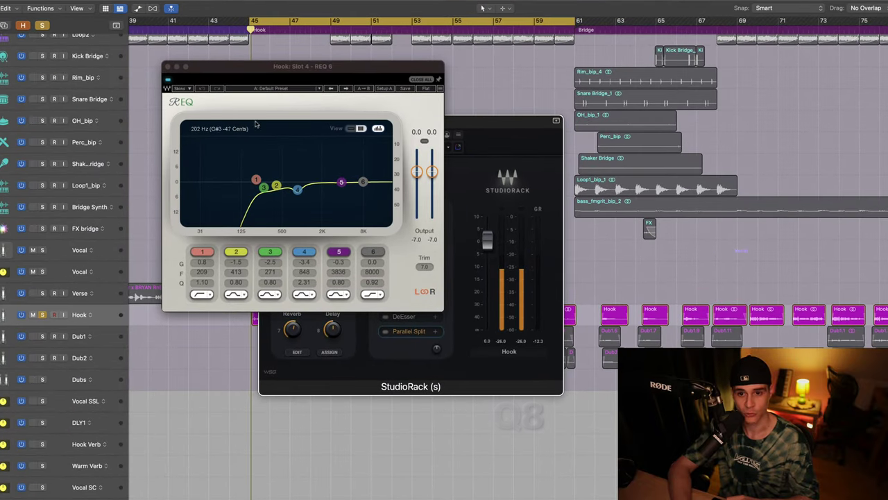
{"action": "left_click_drag", "start_coordinate": [237, 64], "coordinate": [453, 89]}
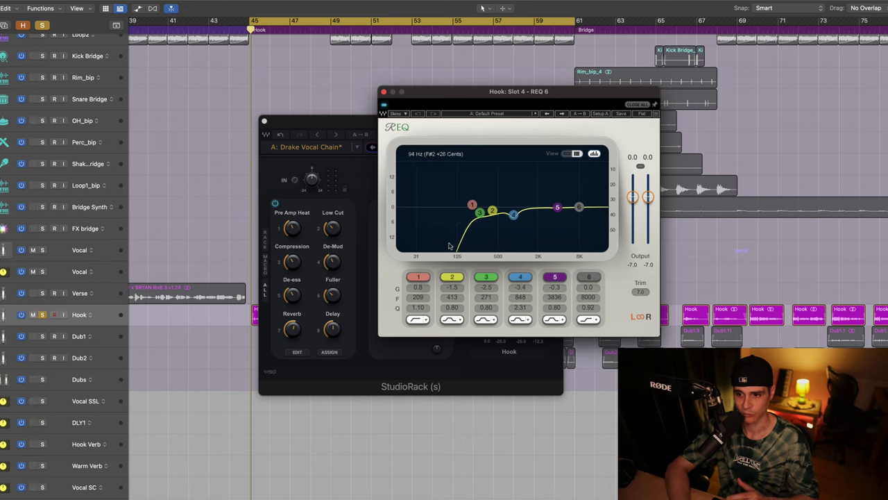
{"action": "left_click_drag", "start_coordinate": [381, 108], "coordinate": [256, 115]}
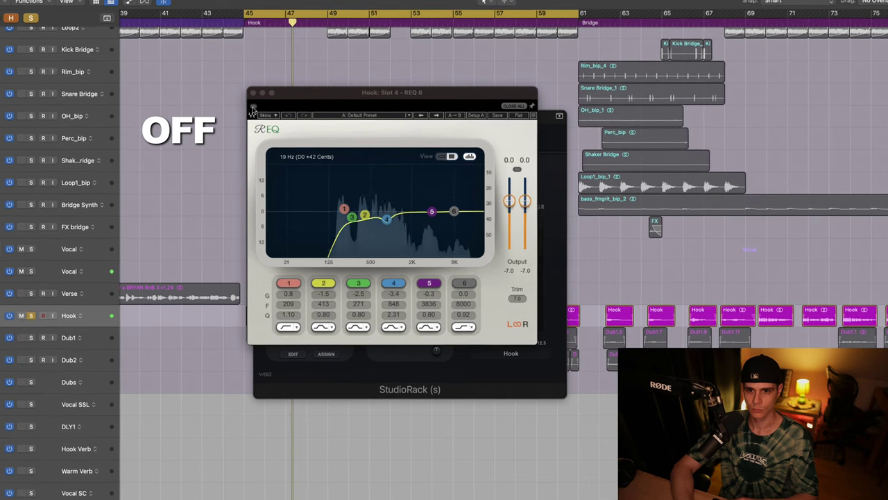
{"action": "left_click", "coordinate": [252, 108]}
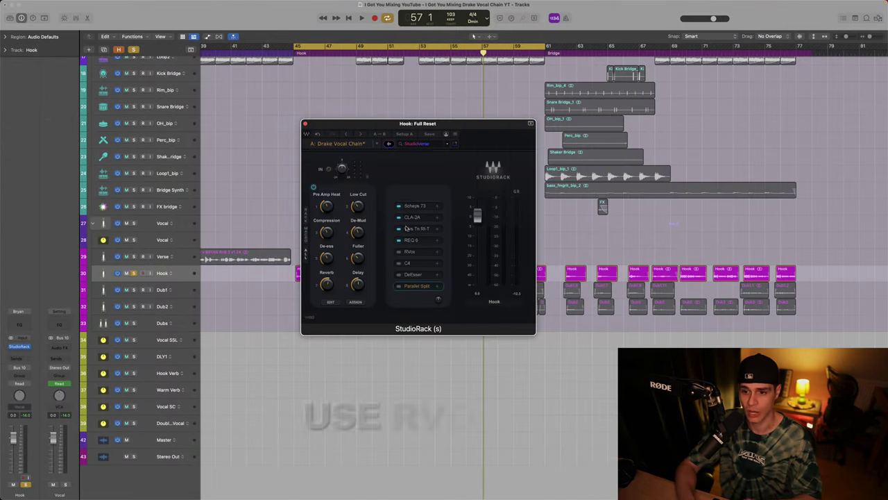
Open RVox, unsolo the Hook track to compare the compressor off and on within the mix, leave it enabled, and close it.
{"action": "left_click", "coordinate": [410, 251]}
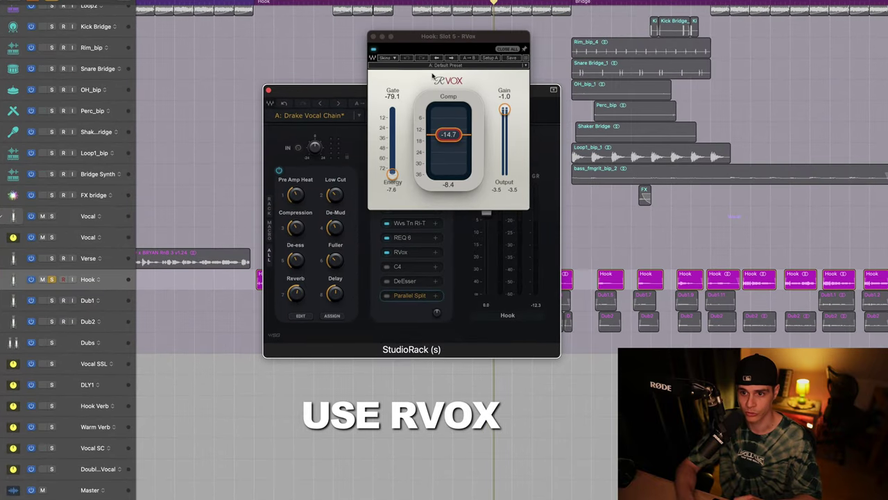
{"action": "left_click_drag", "start_coordinate": [468, 36], "coordinate": [432, 93]}
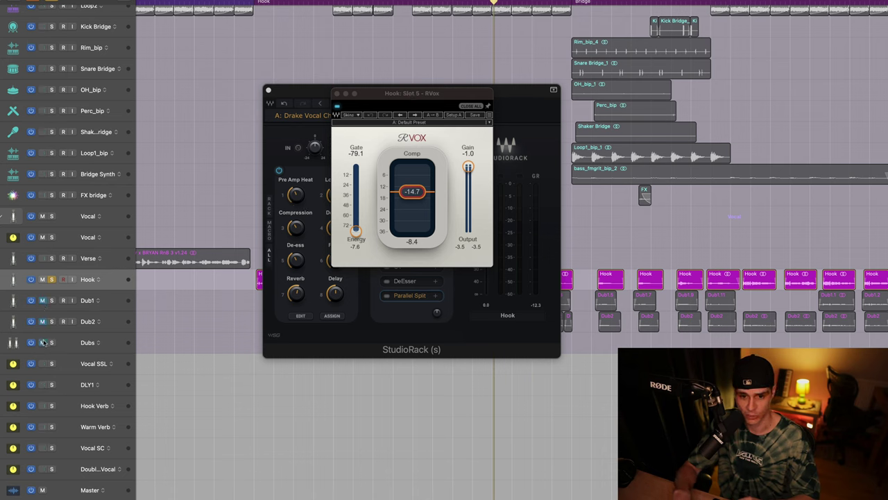
{"action": "left_click", "coordinate": [52, 279]}
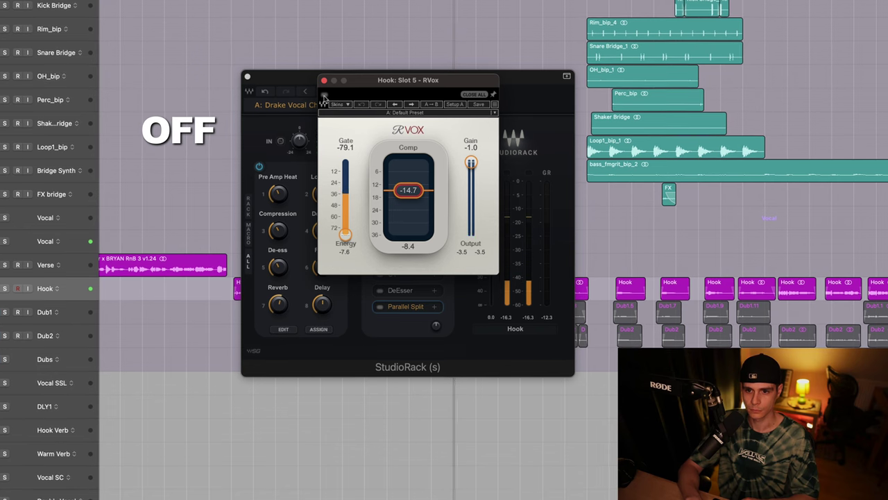
{"action": "left_click", "coordinate": [324, 96]}
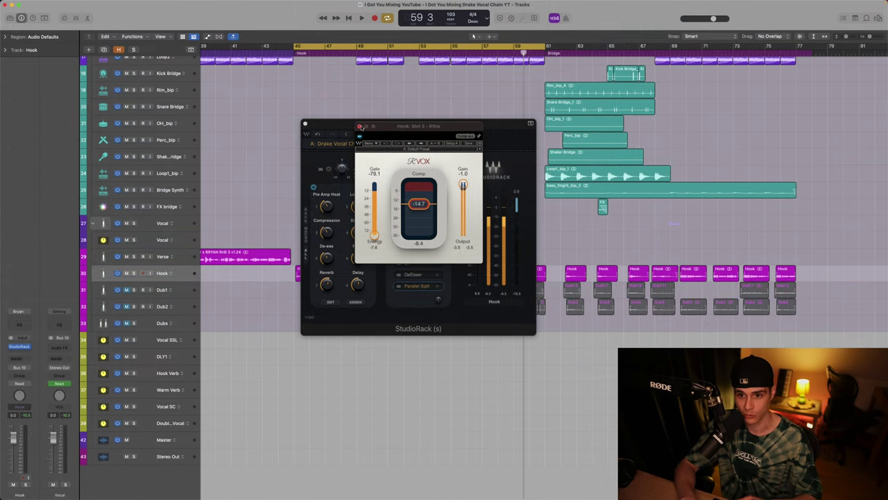
{"action": "left_click", "coordinate": [360, 127]}
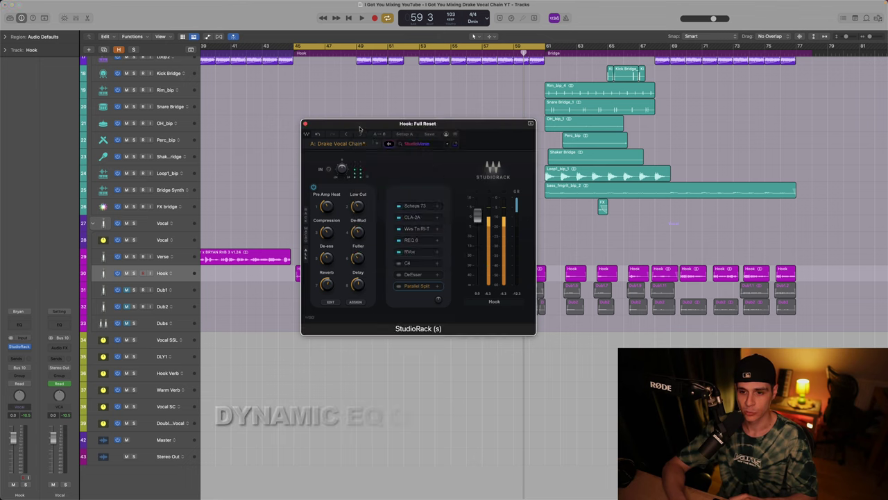
Open the C4 multiband processor from the rack and compare it off and on during playback, leaving it enabled.
{"action": "left_click", "coordinate": [409, 264]}
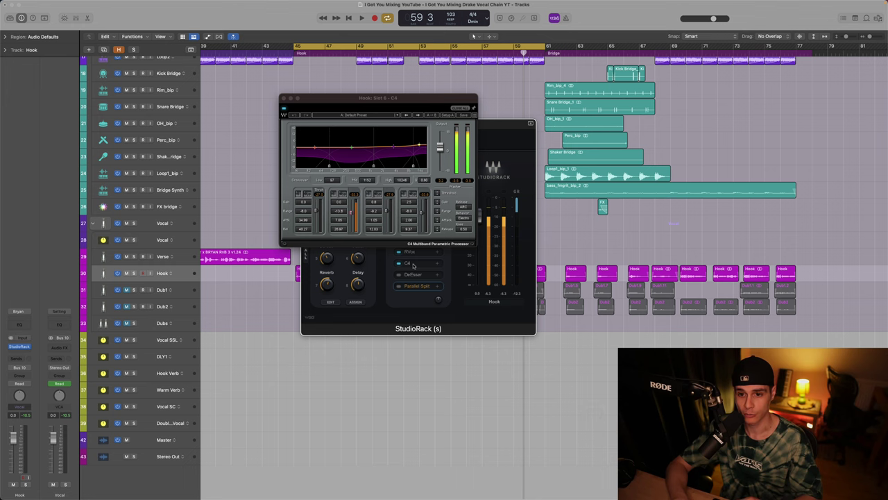
{"action": "left_click_drag", "start_coordinate": [327, 102], "coordinate": [371, 140]}
{"action": "key", "text": "space"}
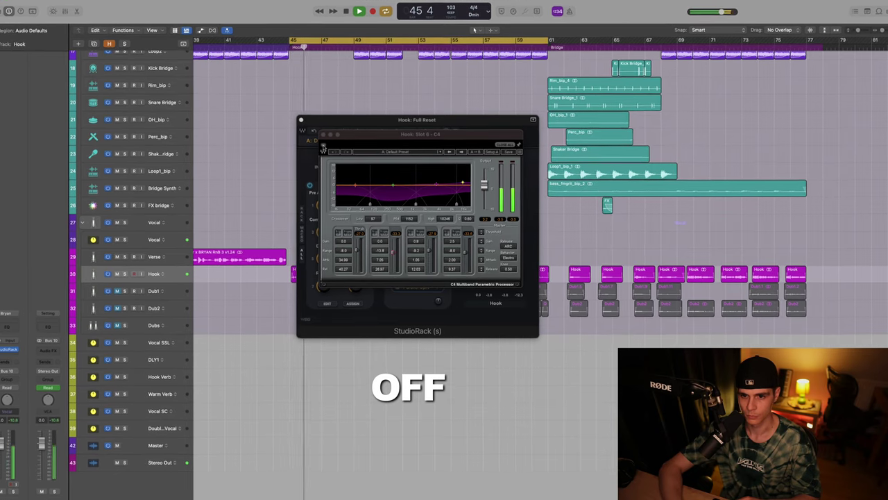
{"action": "left_click", "coordinate": [318, 144]}
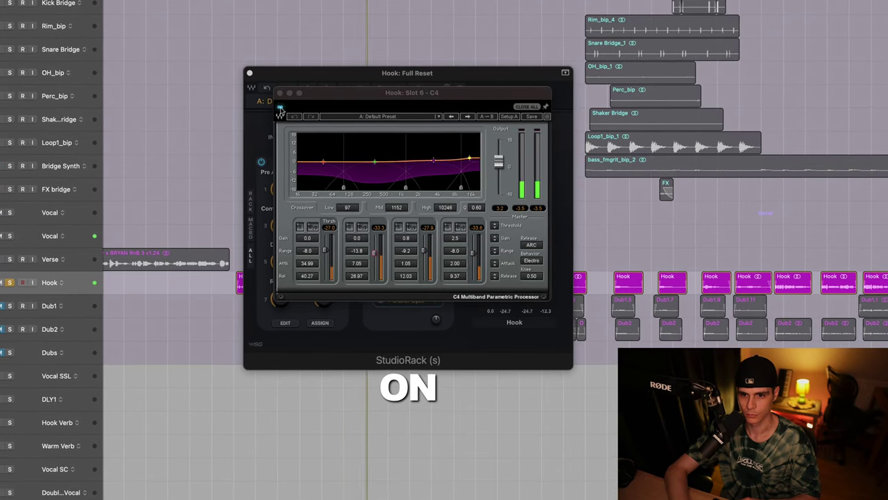
{"action": "left_click", "coordinate": [281, 110]}
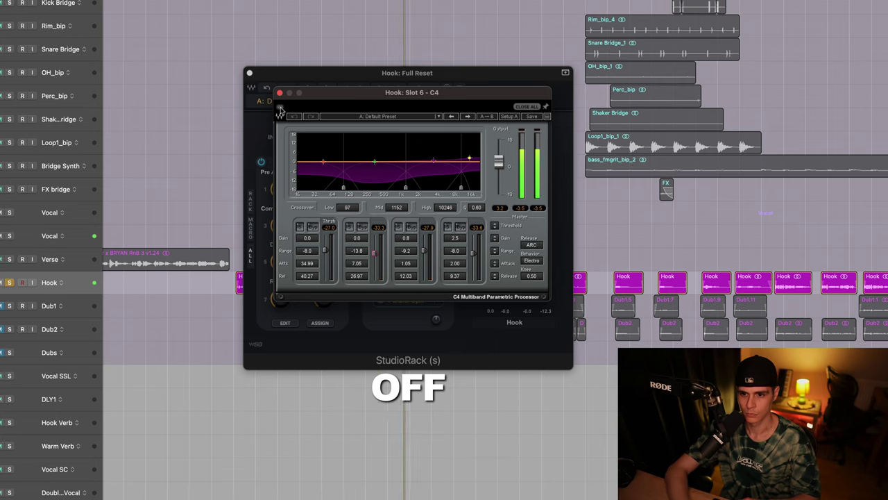
{"action": "left_click", "coordinate": [280, 110]}
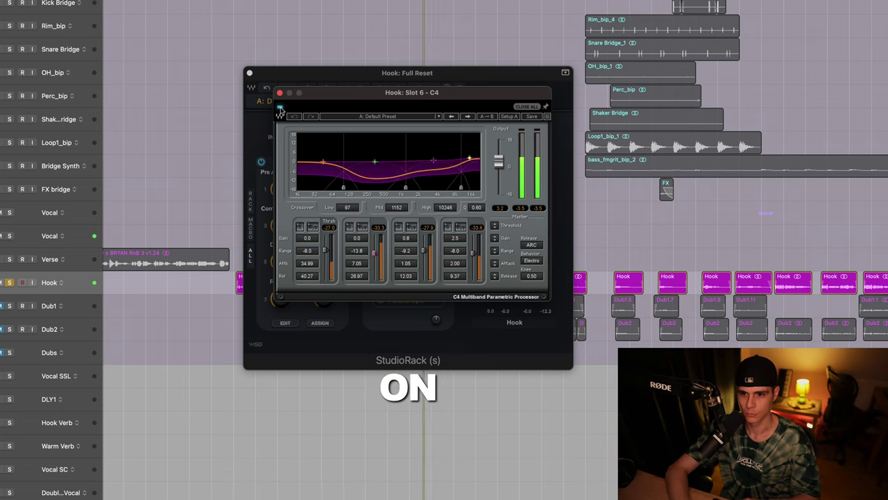
{"action": "left_click", "coordinate": [217, 146]}
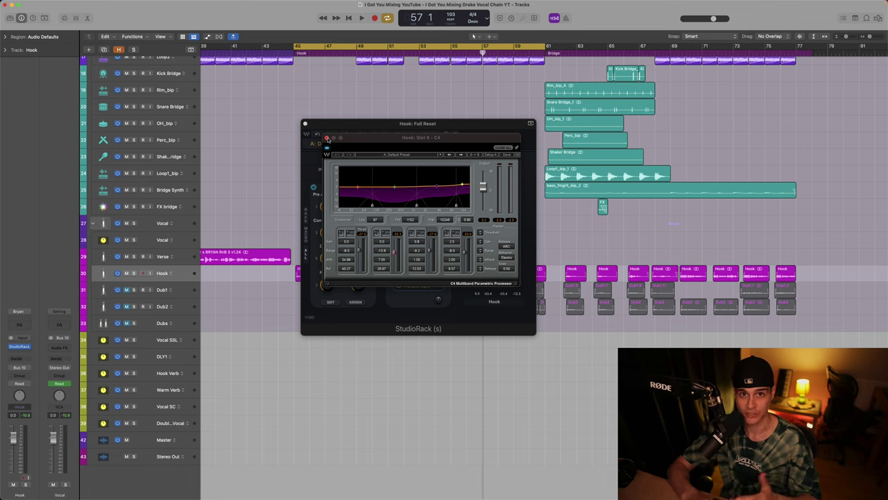
Close the C4 processor, then enable and open the DeEsser in the rack's seventh slot.
{"action": "left_click", "coordinate": [327, 138]}
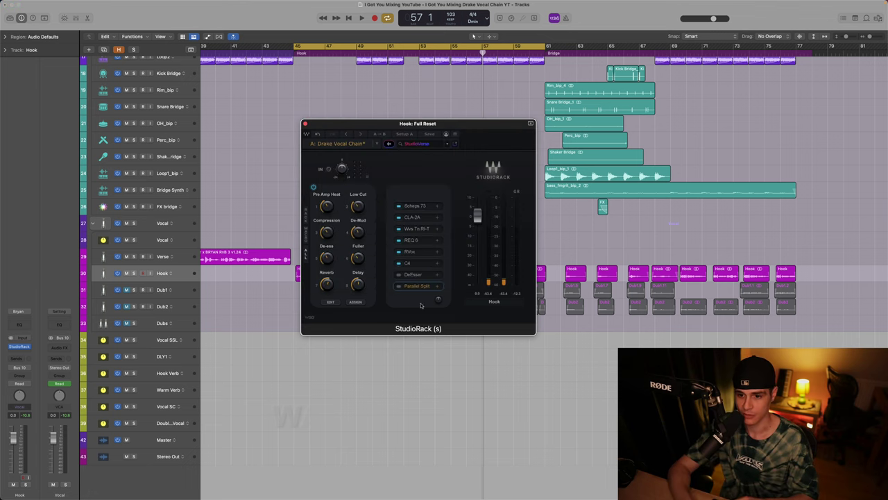
{"action": "left_click", "coordinate": [414, 276]}
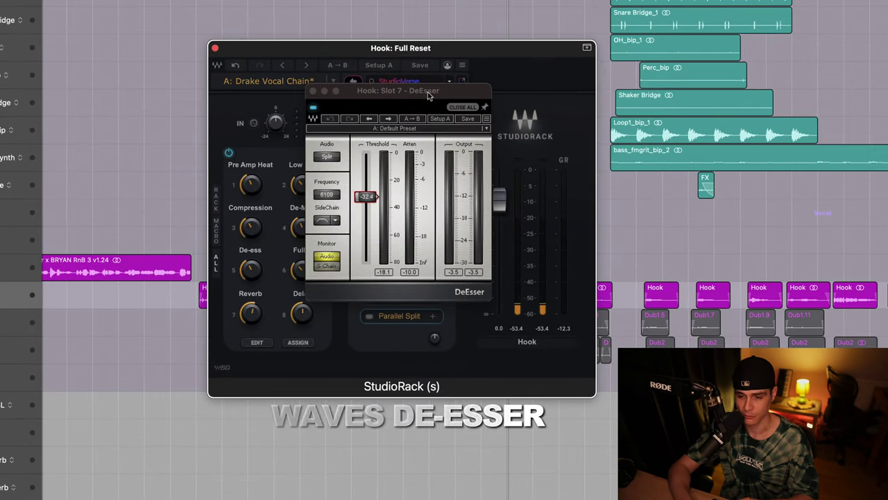
{"action": "left_click", "coordinate": [428, 94]}
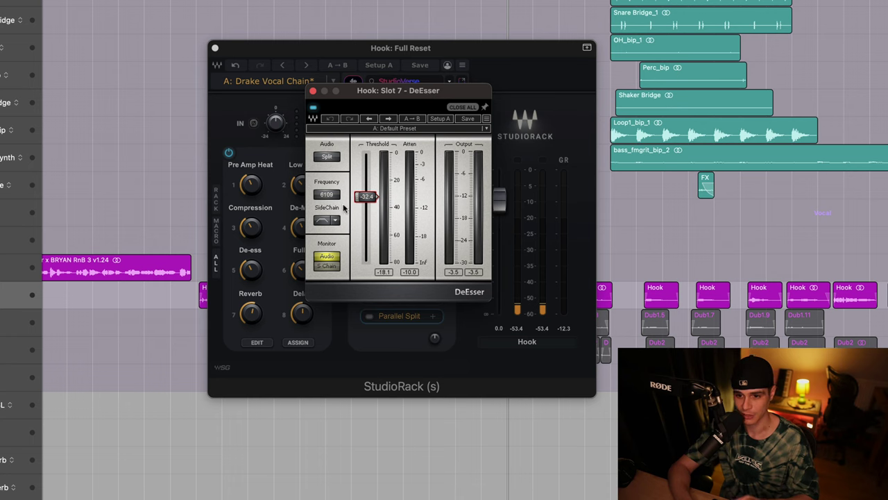
Compare the DeEsser off and on during playback with its threshold at -31.5, leave it enabled, and close it.
{"action": "left_click", "coordinate": [313, 108]}
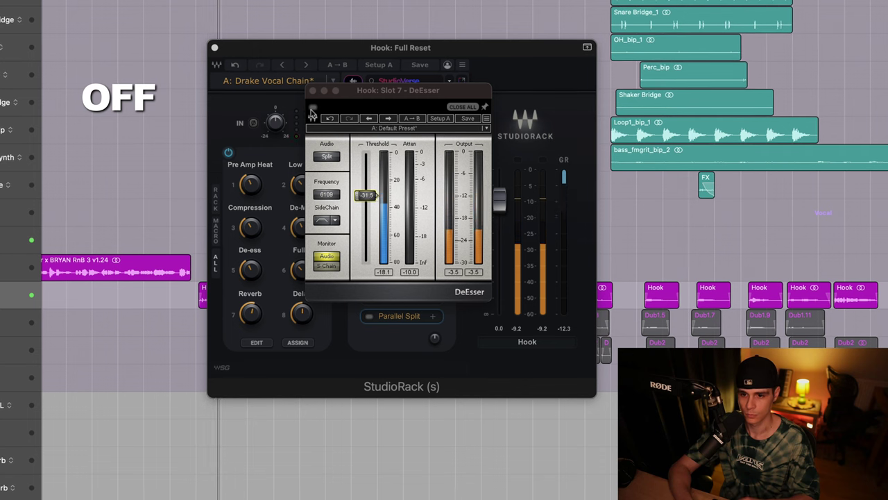
{"action": "left_click", "coordinate": [313, 109]}
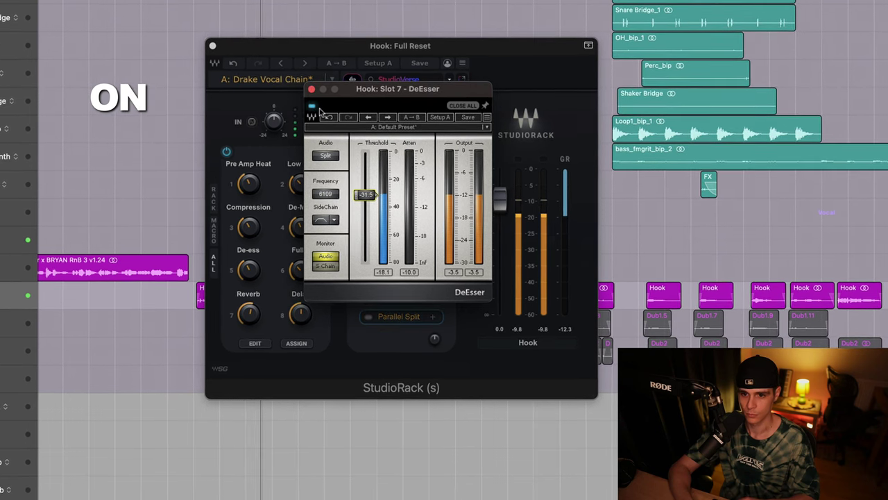
{"action": "left_click", "coordinate": [190, 75]}
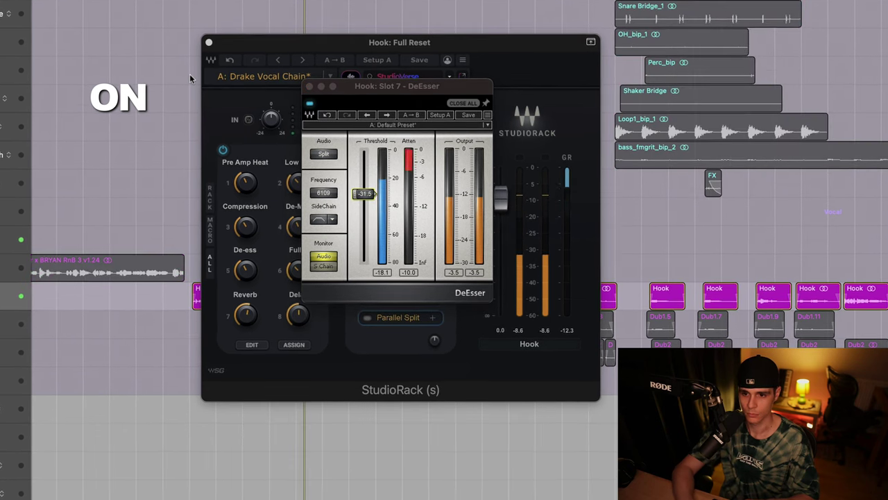
{"action": "left_click", "coordinate": [307, 103]}
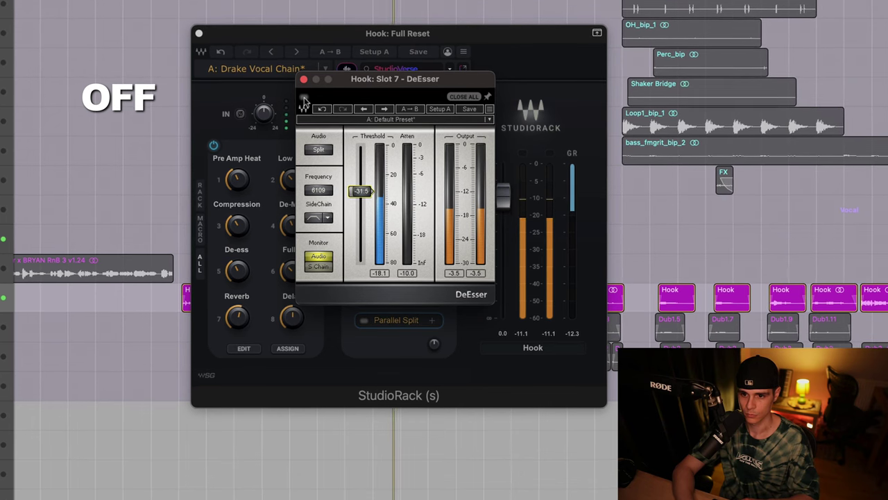
{"action": "left_click", "coordinate": [304, 99]}
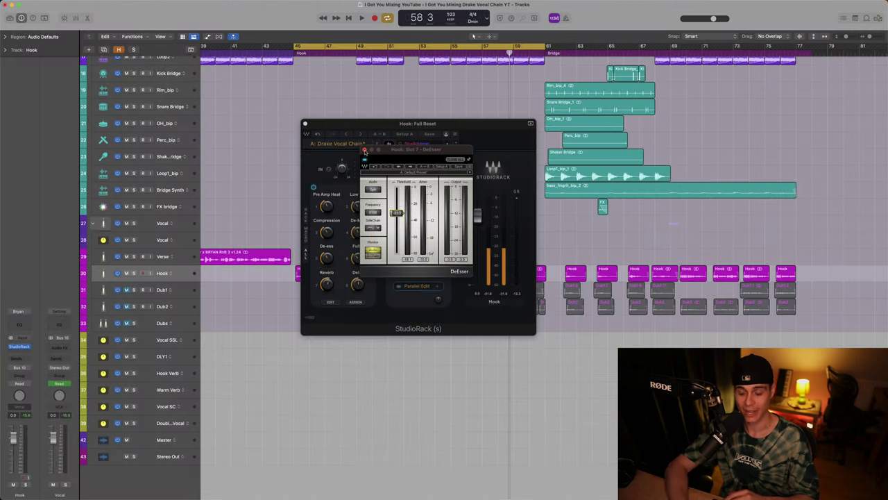
{"action": "left_click", "coordinate": [365, 150]}
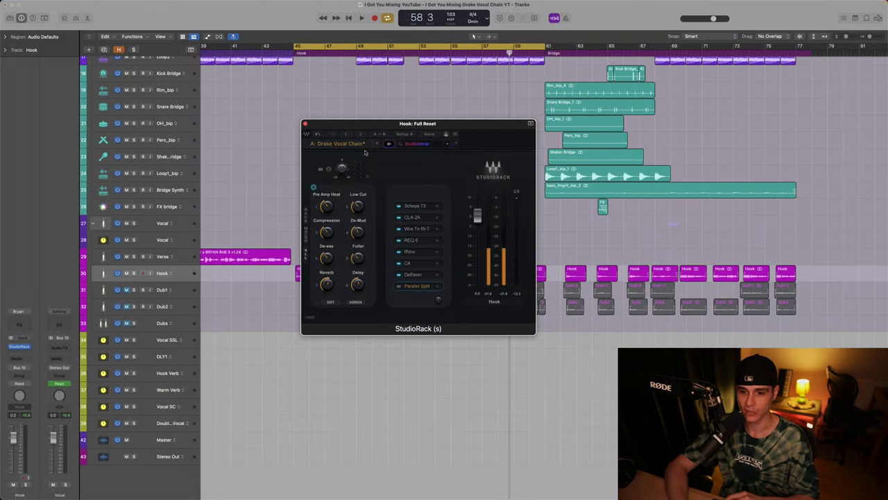
Enable and expand the Parallel Split with chains 3 and 4 switched off, and review the Q8 equalizer in chain 2.
{"action": "left_click", "coordinate": [417, 287]}
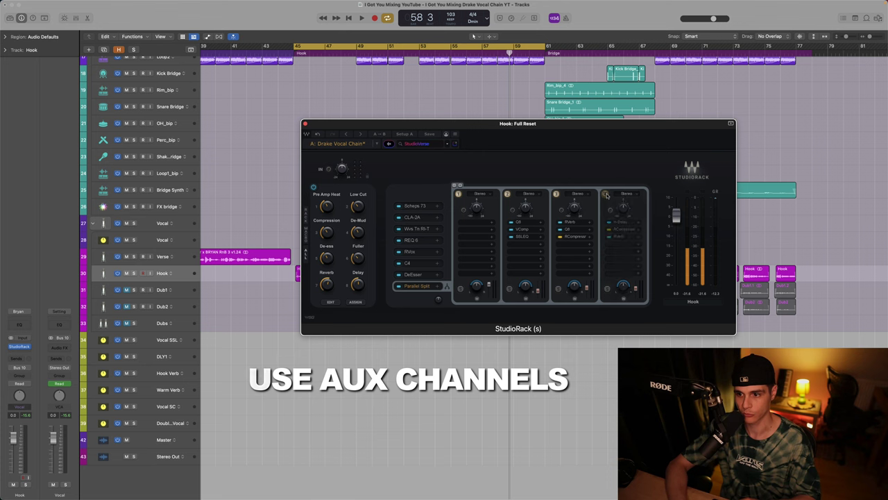
{"action": "left_click", "coordinate": [556, 193]}
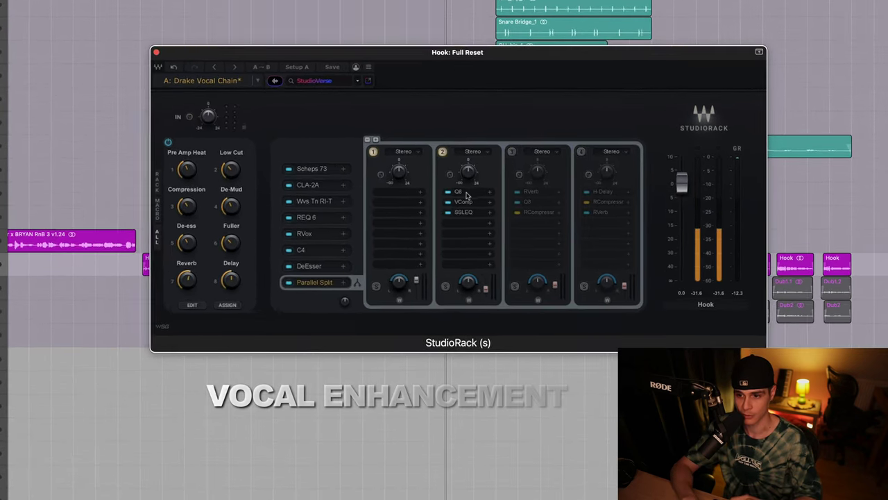
{"action": "left_click", "coordinate": [466, 196]}
{"action": "left_click_drag", "start_coordinate": [330, 10], "coordinate": [315, 48]}
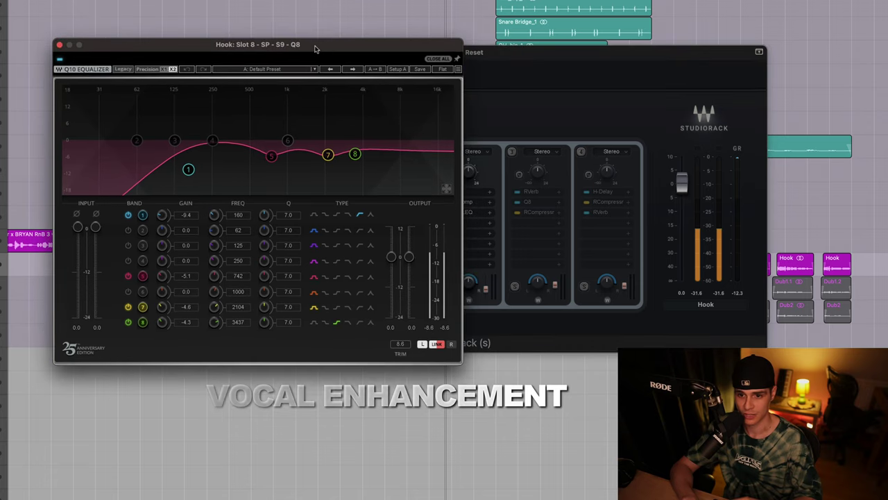
{"action": "left_click", "coordinate": [60, 46]}
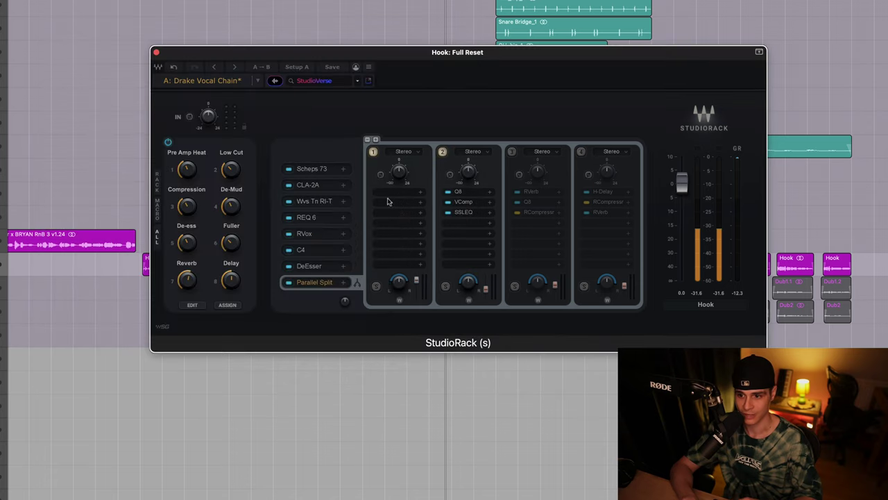
Review the VComp and SSLEQ settings in parallel chain 2, closing each plugin window.
{"action": "left_click", "coordinate": [464, 203]}
{"action": "left_click_drag", "start_coordinate": [492, 72], "coordinate": [334, 52]}
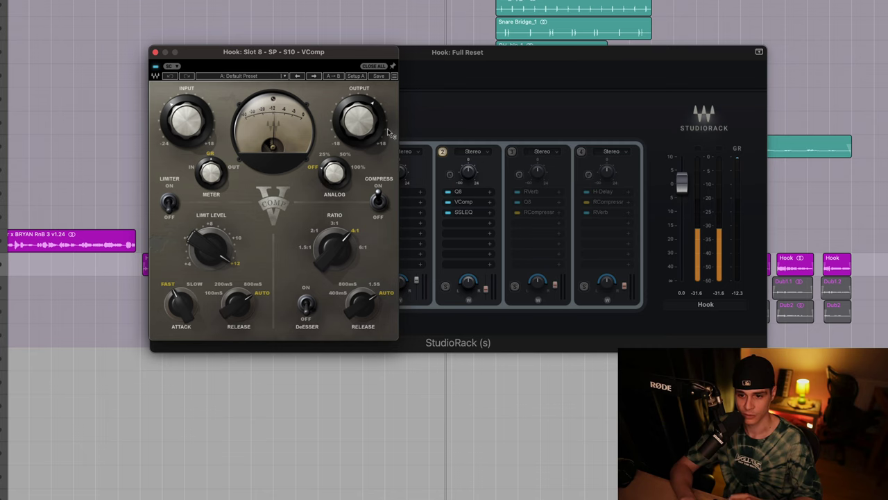
{"action": "left_click", "coordinate": [155, 53]}
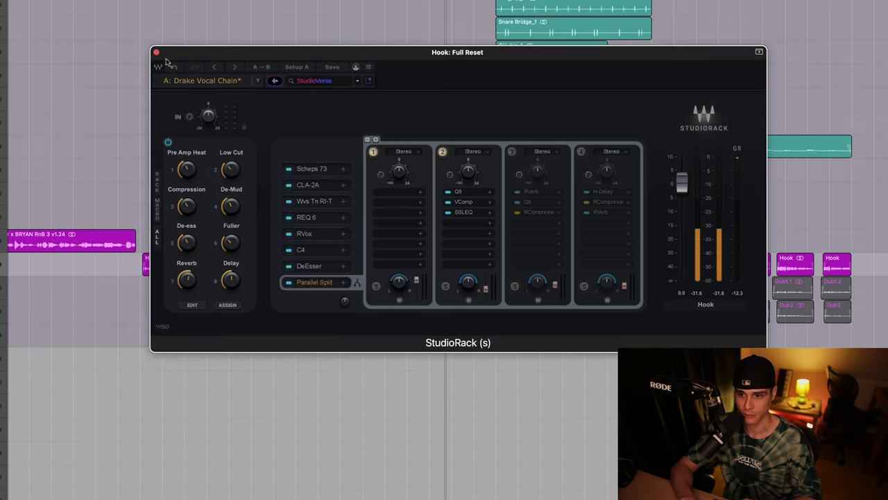
{"action": "left_click", "coordinate": [461, 212]}
{"action": "left_click_drag", "start_coordinate": [374, 164], "coordinate": [374, 101]}
{"action": "left_click", "coordinate": [447, 164]}
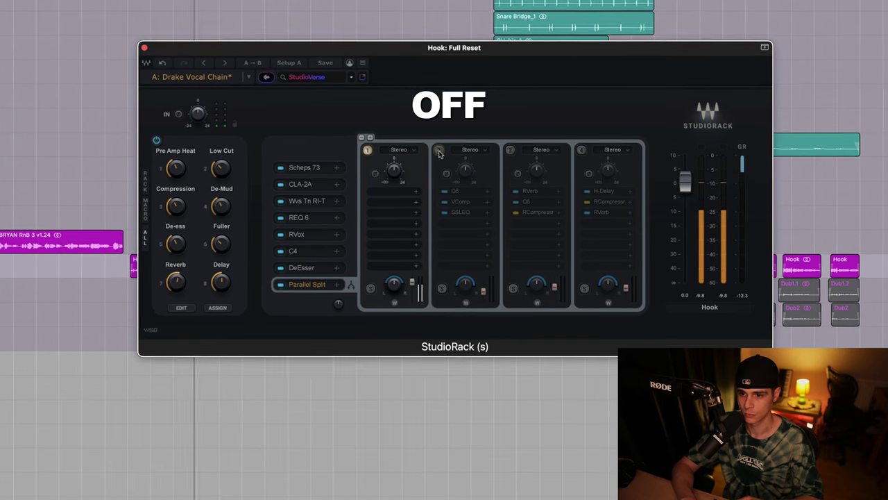
Compare the vocal enhancement chain 2 off and on during playback, leave it enabled, and switch on parallel chain 3.
{"action": "left_click", "coordinate": [438, 151]}
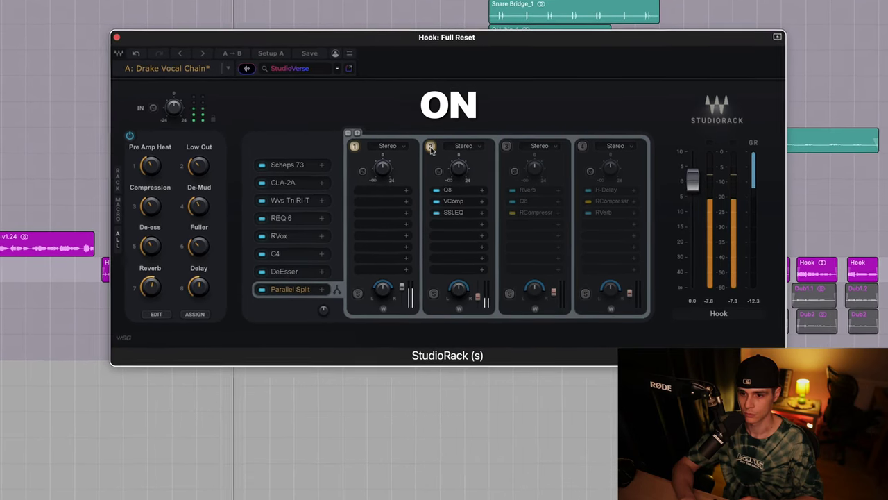
{"action": "left_click", "coordinate": [431, 147]}
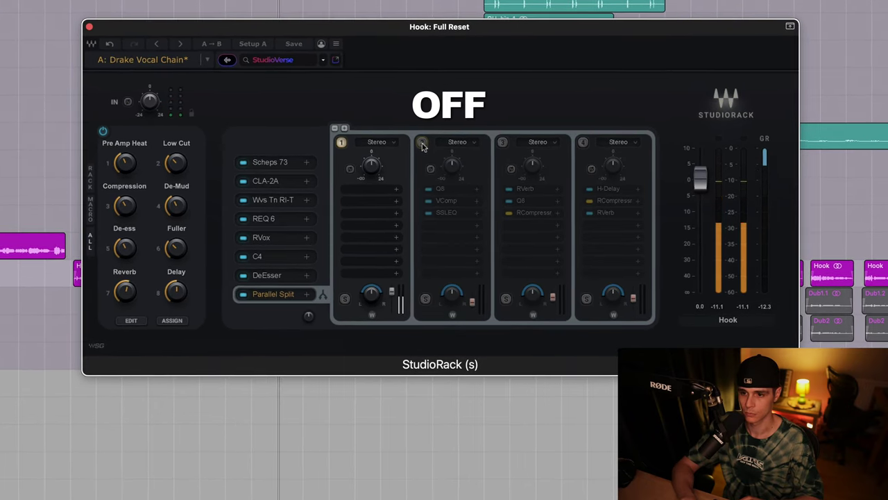
{"action": "left_click", "coordinate": [422, 143]}
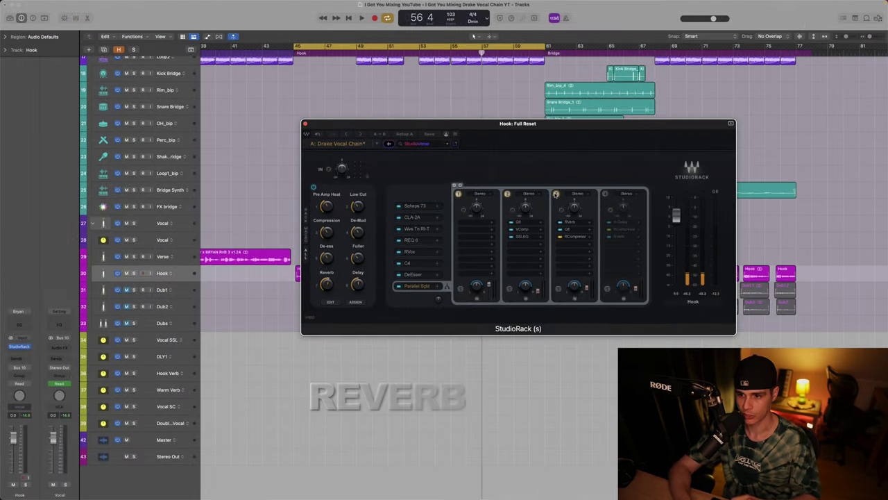
Review the RVerb, Q8 and RCompressor settings in the reverb chain 3, closing each plugin window.
{"action": "left_click", "coordinate": [568, 221]}
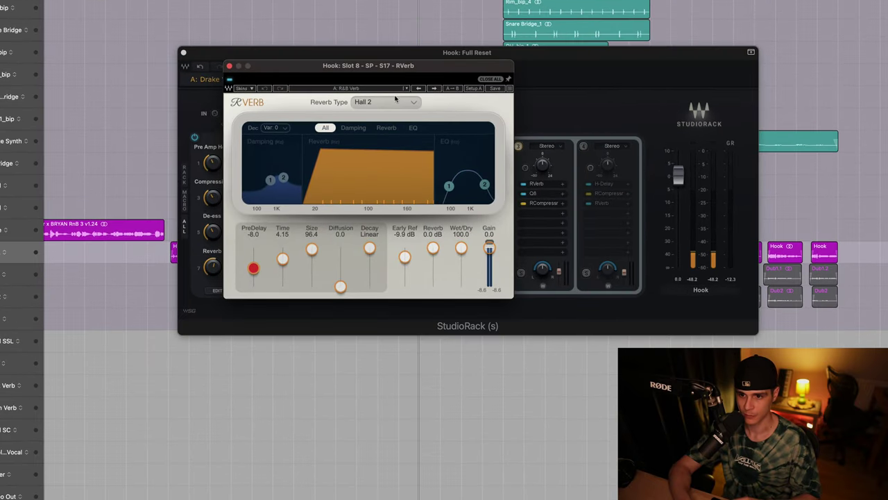
{"action": "left_click", "coordinate": [229, 66]}
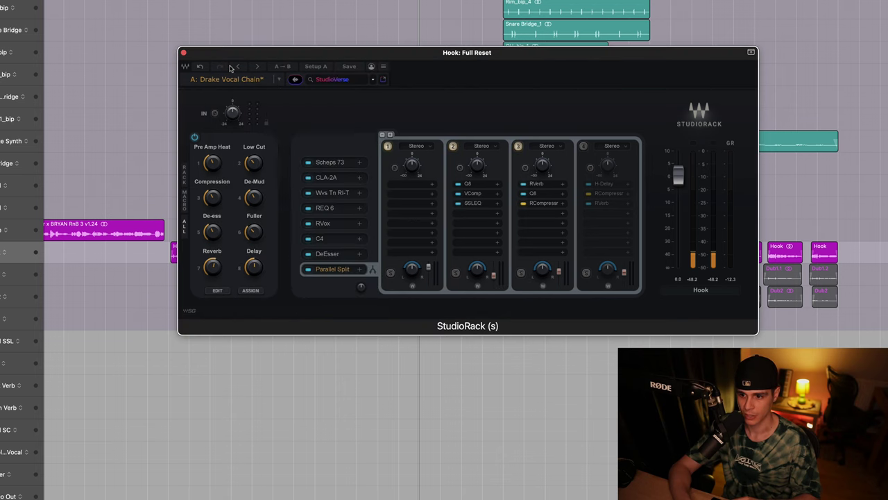
{"action": "left_click", "coordinate": [538, 195]}
{"action": "left_click", "coordinate": [299, 165]}
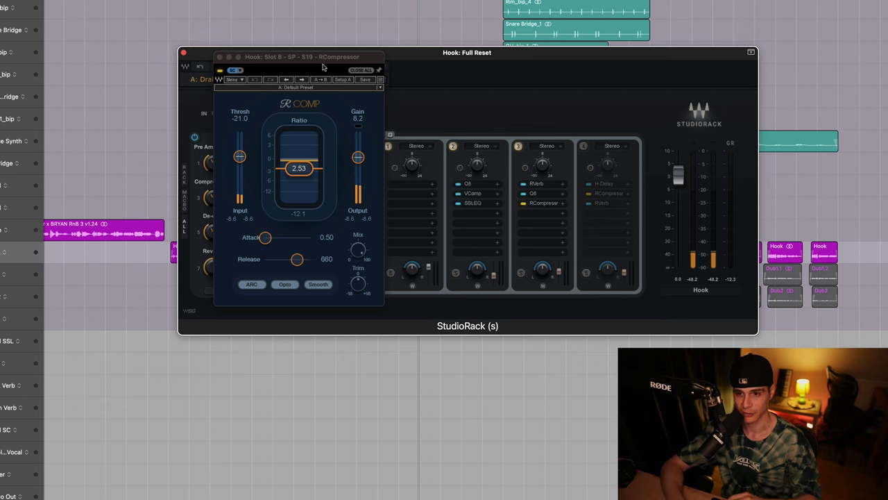
{"action": "left_click", "coordinate": [388, 52]}
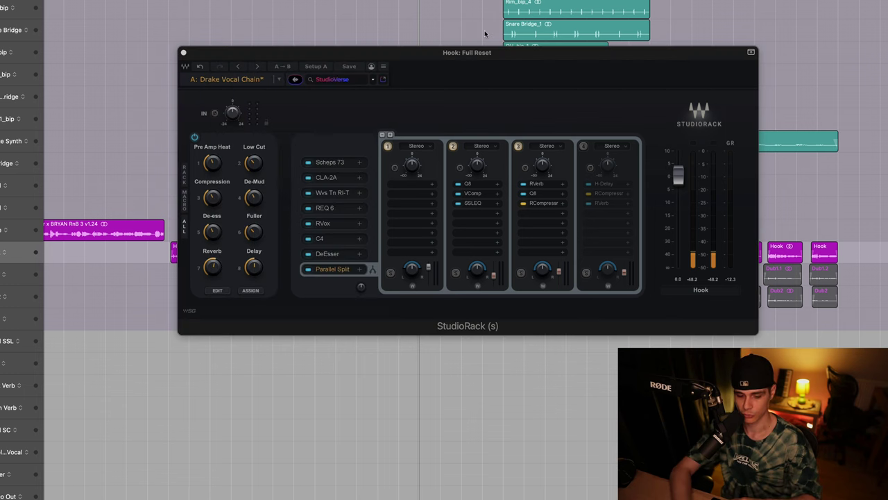
Compare the reverb chain 3 off and on during playback, leaving it enabled.
{"action": "left_click", "coordinate": [519, 148]}
{"action": "key", "text": "space"}
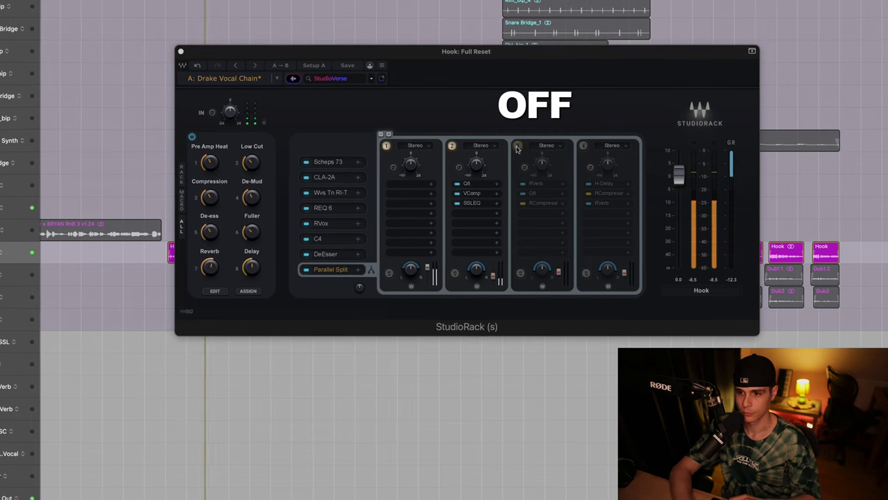
{"action": "left_click", "coordinate": [518, 147]}
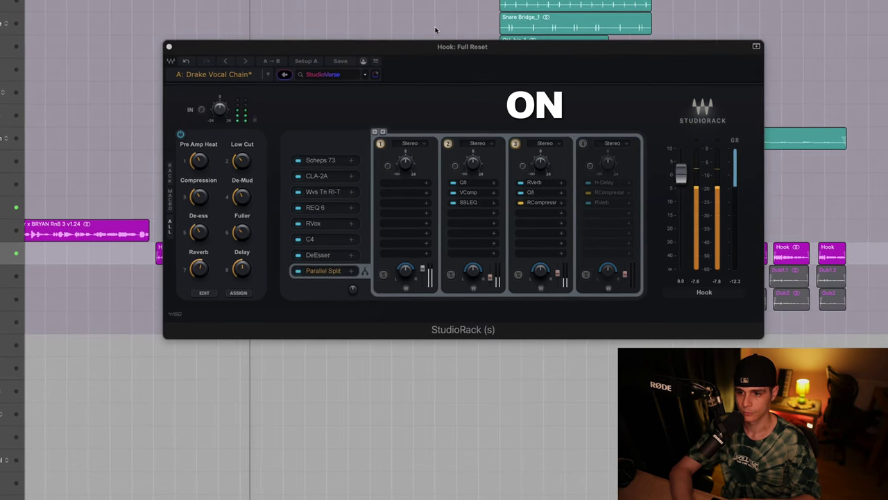
{"action": "left_click", "coordinate": [512, 142]}
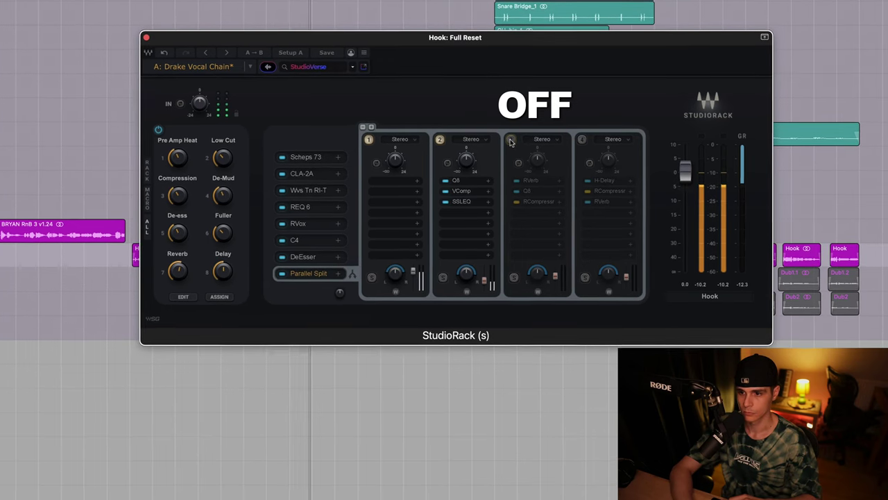
{"action": "left_click", "coordinate": [511, 141]}
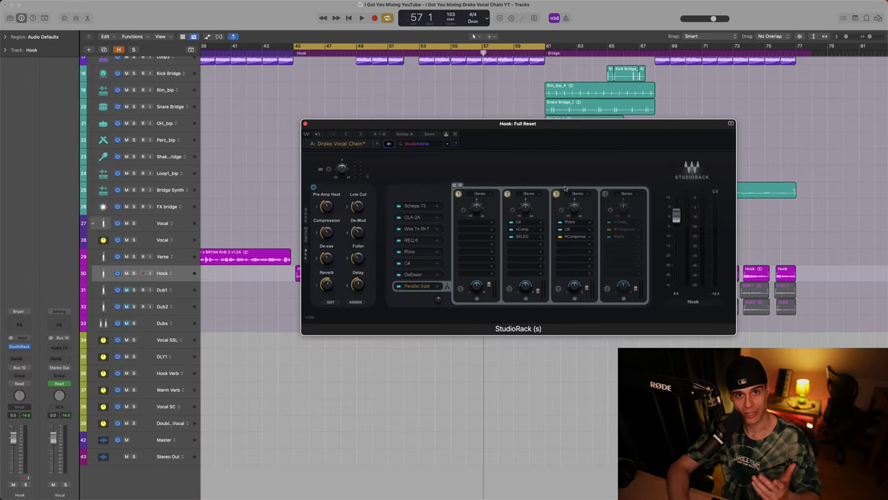
Switch on parallel chain 4 and review its H-Delay settings, closing the plugin window.
{"action": "left_click", "coordinate": [604, 194]}
{"action": "left_click_drag", "start_coordinate": [617, 167], "coordinate": [455, 163]}
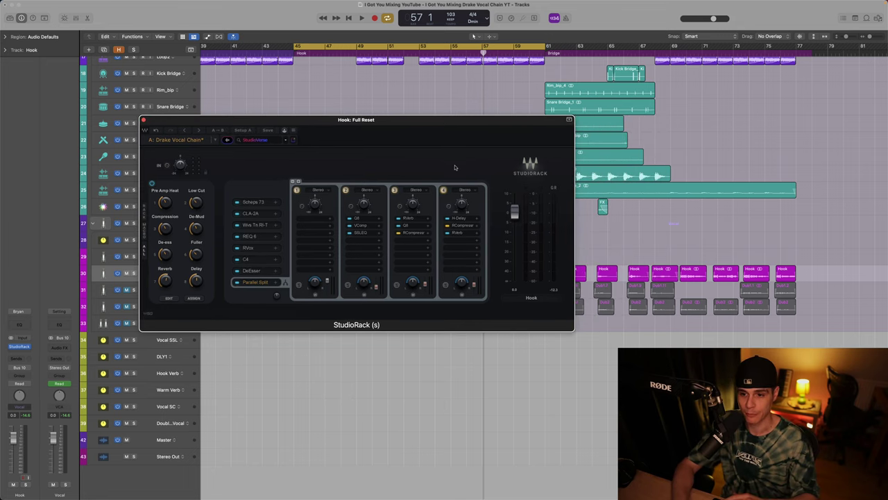
{"action": "left_click", "coordinate": [461, 219]}
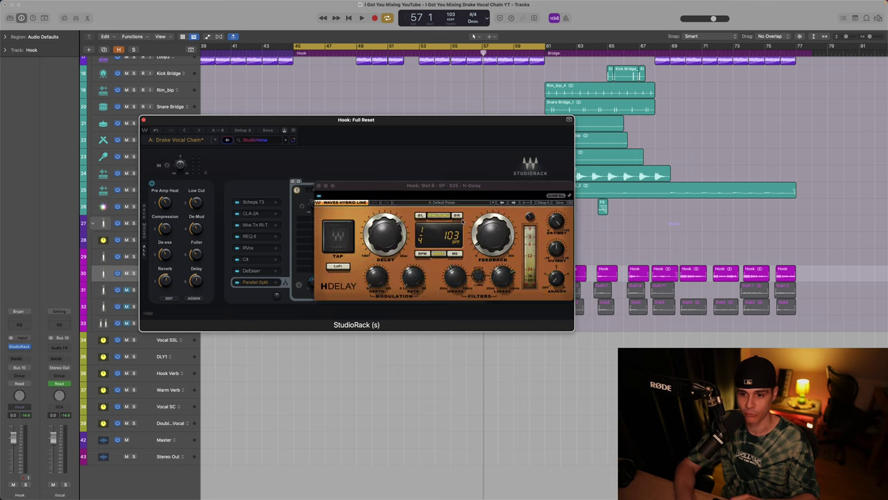
{"action": "left_click_drag", "start_coordinate": [447, 184], "coordinate": [394, 148]}
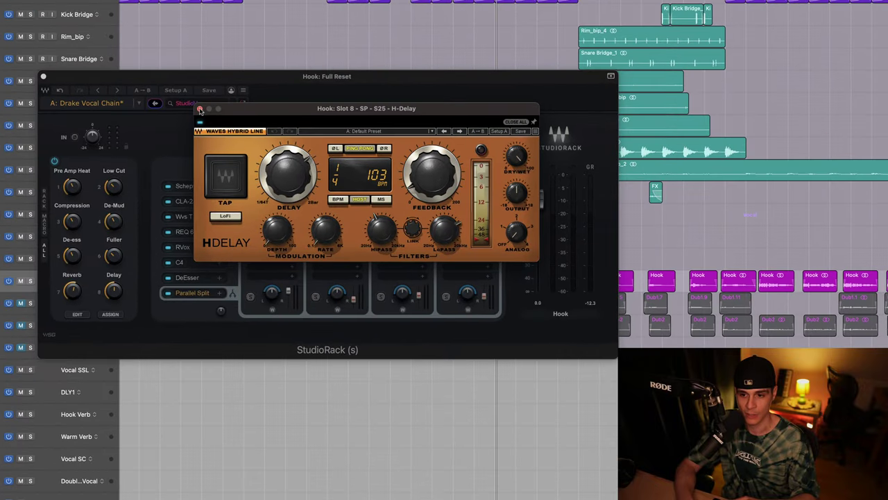
{"action": "left_click", "coordinate": [261, 145]}
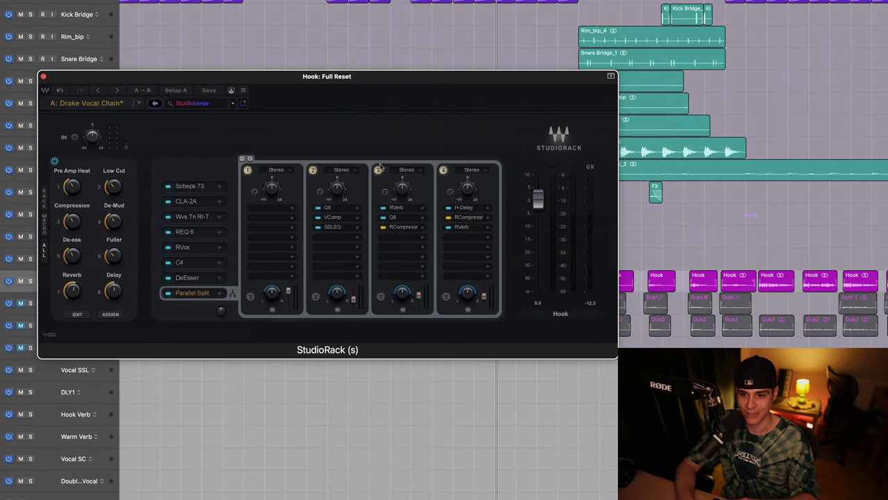
Review the RCompressor and RVerb settings in parallel chain 4, closing each plugin window.
{"action": "left_click", "coordinate": [468, 218]}
{"action": "left_click_drag", "start_coordinate": [414, 119], "coordinate": [373, 90]}
{"action": "left_click", "coordinate": [323, 88]}
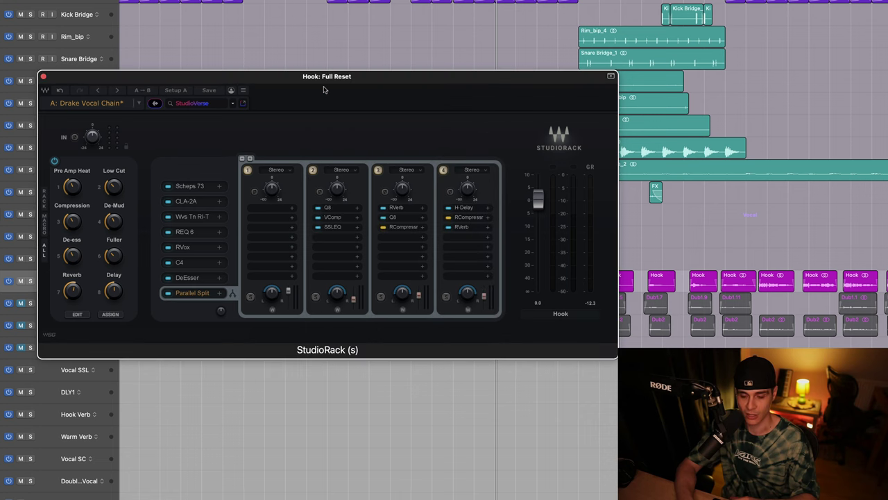
{"action": "left_click", "coordinate": [463, 227]}
{"action": "left_click", "coordinate": [304, 125]}
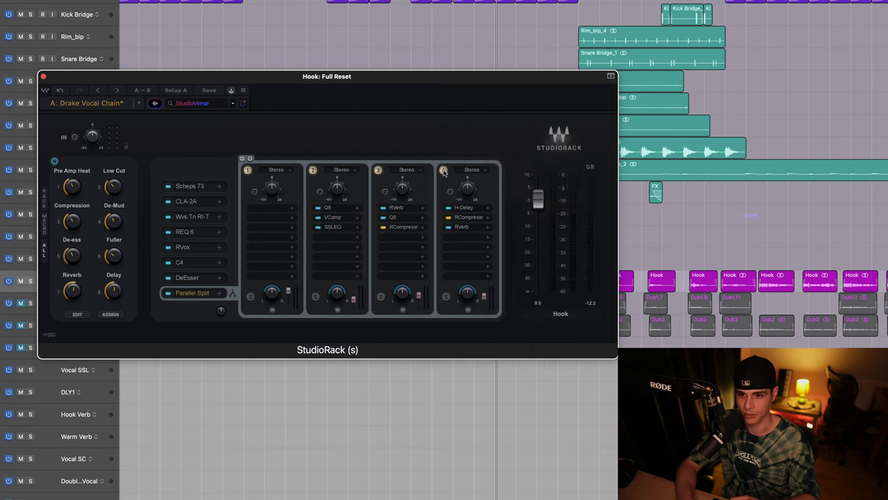
Compare the delay chain 4 off and on during playback, leaving it enabled.
{"action": "key", "text": "space"}
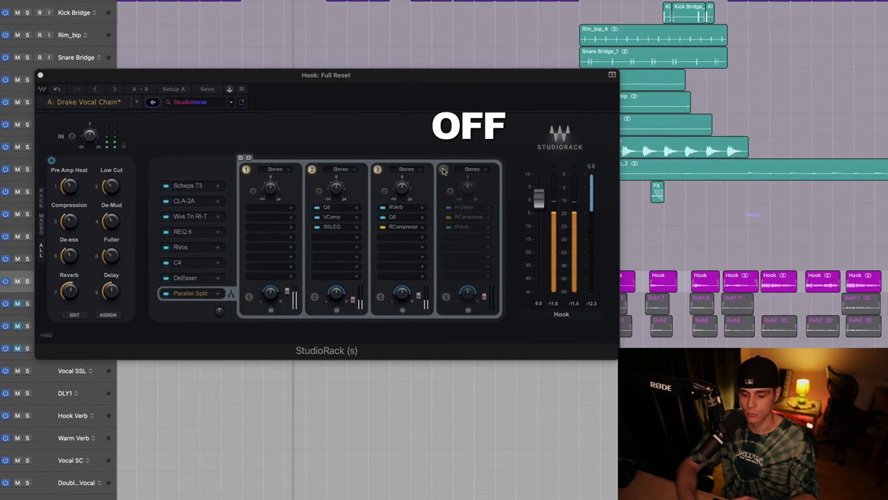
{"action": "left_click", "coordinate": [443, 170]}
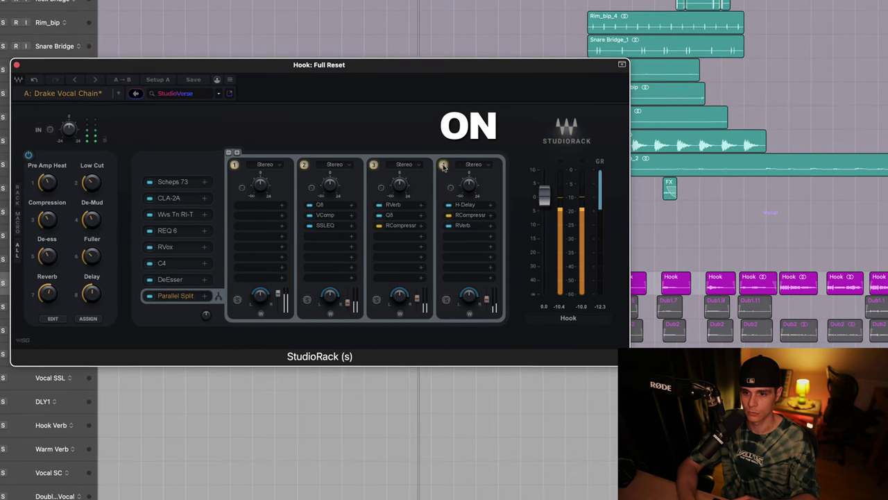
Bypass and re-enable parallel chain 4 once more during playback, and reposition the StudioRack window over the arrangement.
{"action": "left_click", "coordinate": [443, 166]}
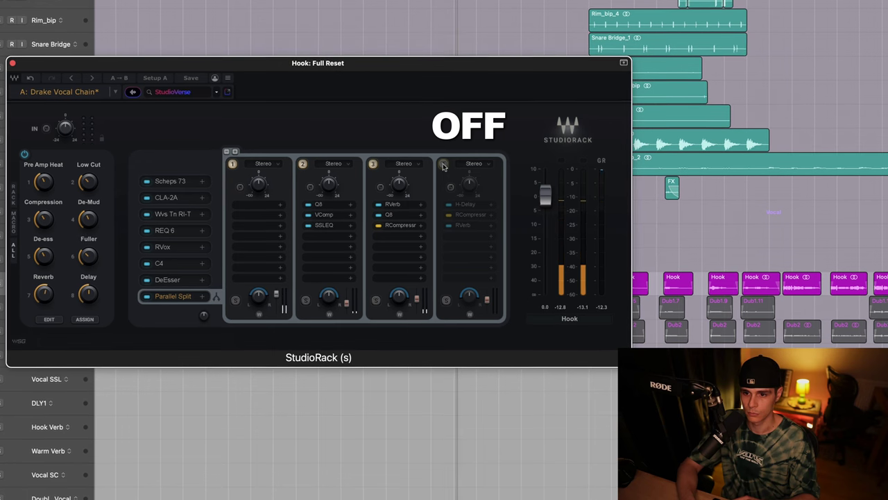
{"action": "left_click", "coordinate": [443, 166]}
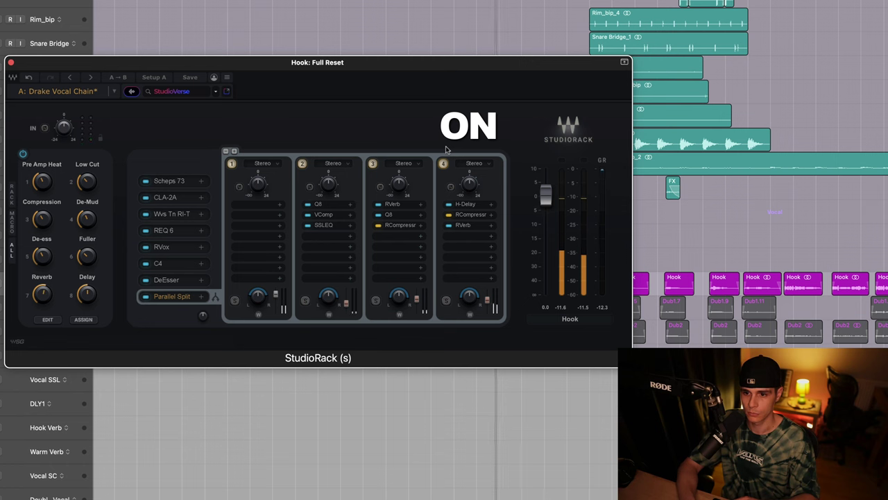
{"action": "left_click_drag", "start_coordinate": [391, 63], "coordinate": [485, 56]}
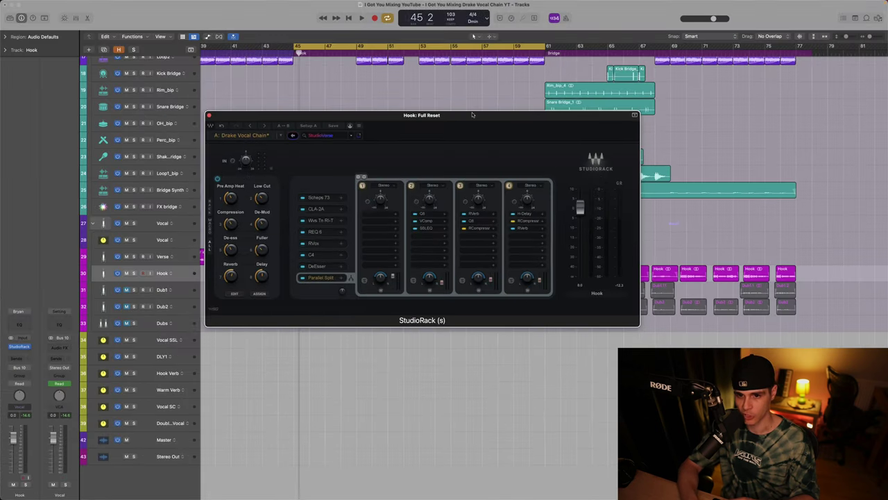
{"action": "left_click_drag", "start_coordinate": [472, 115], "coordinate": [470, 114]}
Compare the entire vocal chain on and off during playback, with Hook soloed and in the full mix, leaving the rack enabled and playback stopped.
{"action": "key", "text": "space"}
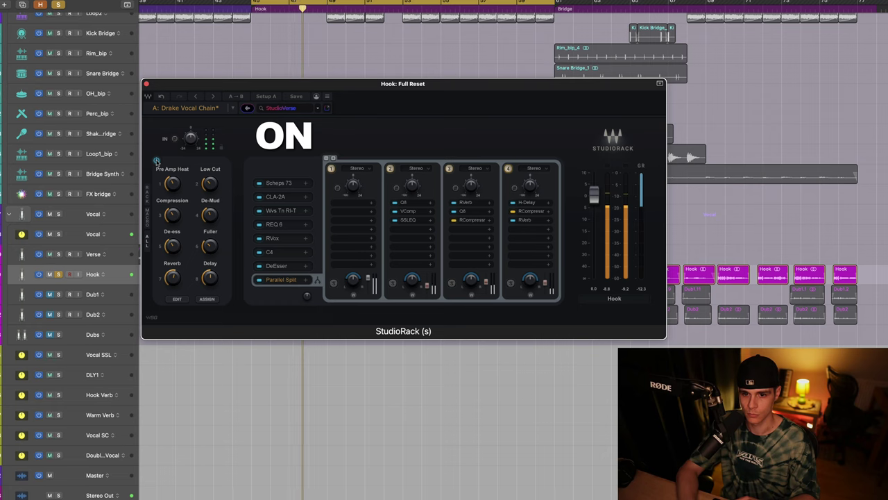
{"action": "left_click", "coordinate": [157, 160]}
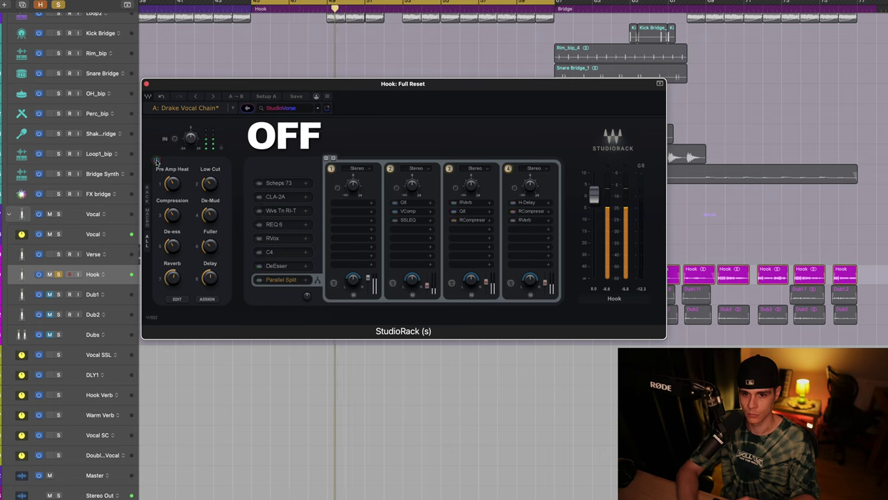
{"action": "key", "text": "ctrl+s"}
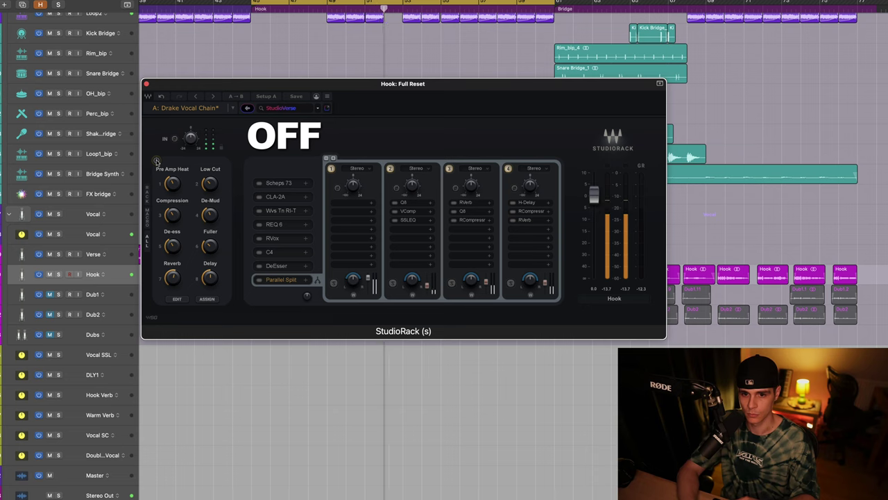
{"action": "left_click", "coordinate": [156, 160]}
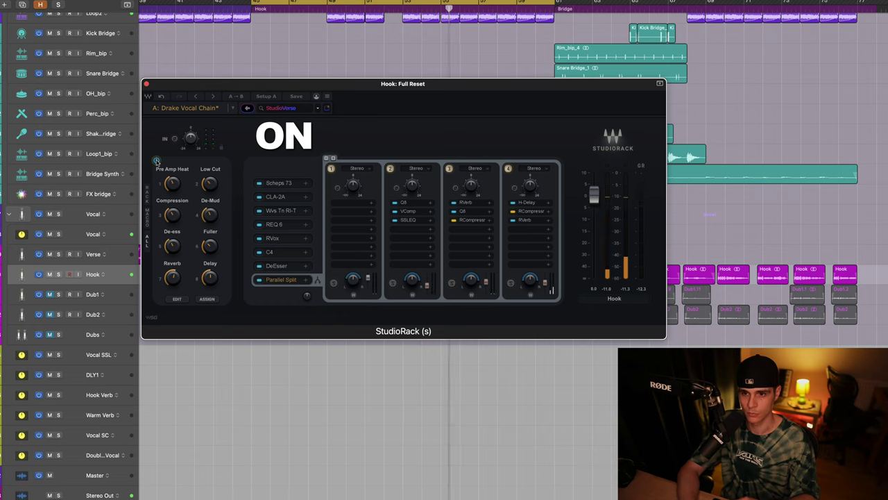
{"action": "left_click", "coordinate": [157, 160]}
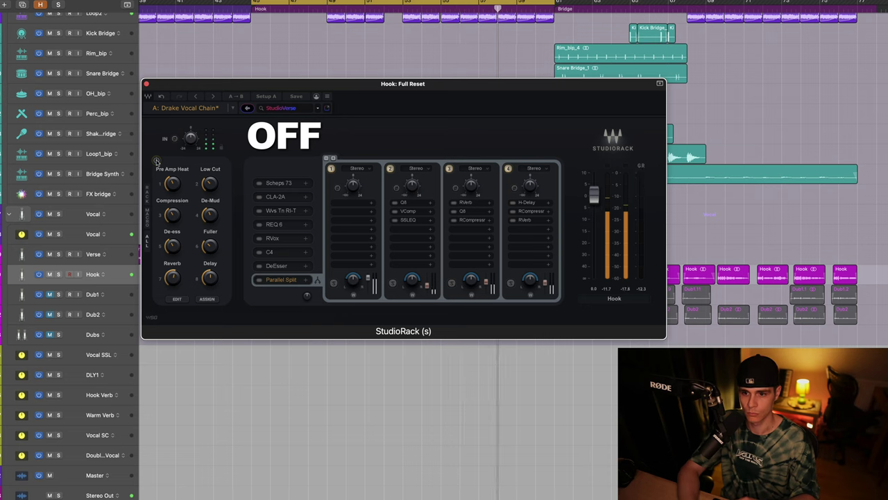
{"action": "left_click", "coordinate": [157, 161]}
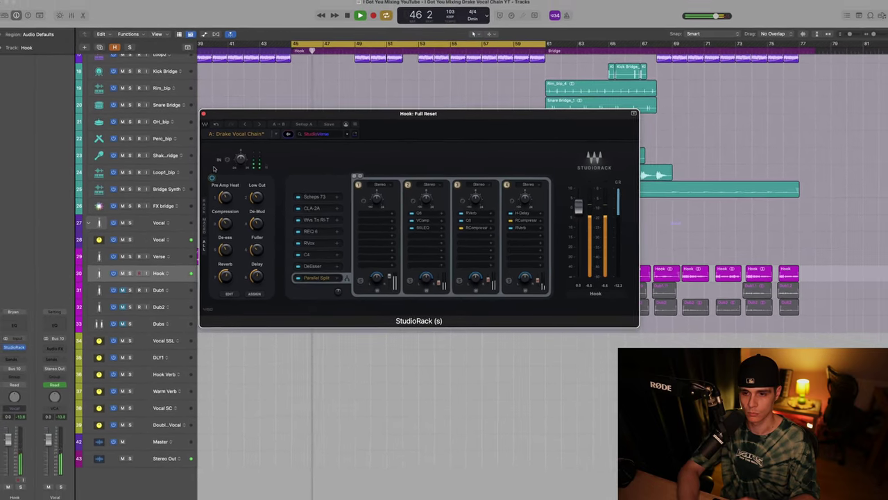
{"action": "key", "text": "space"}
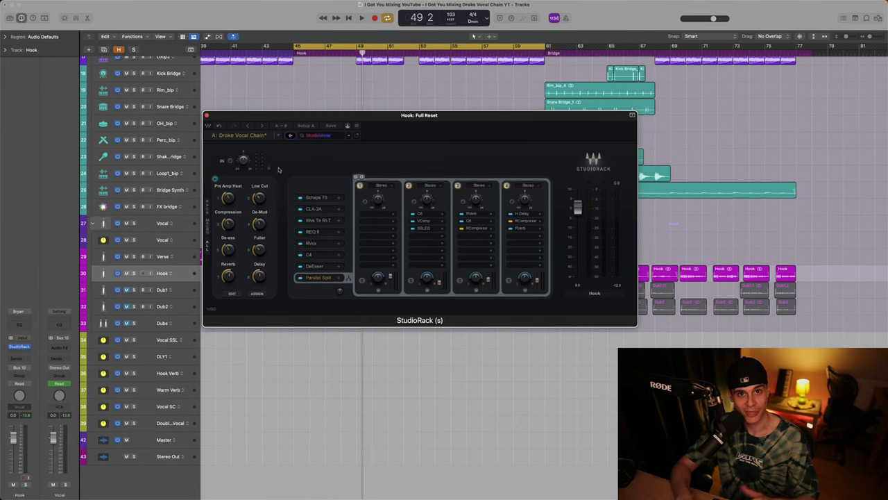